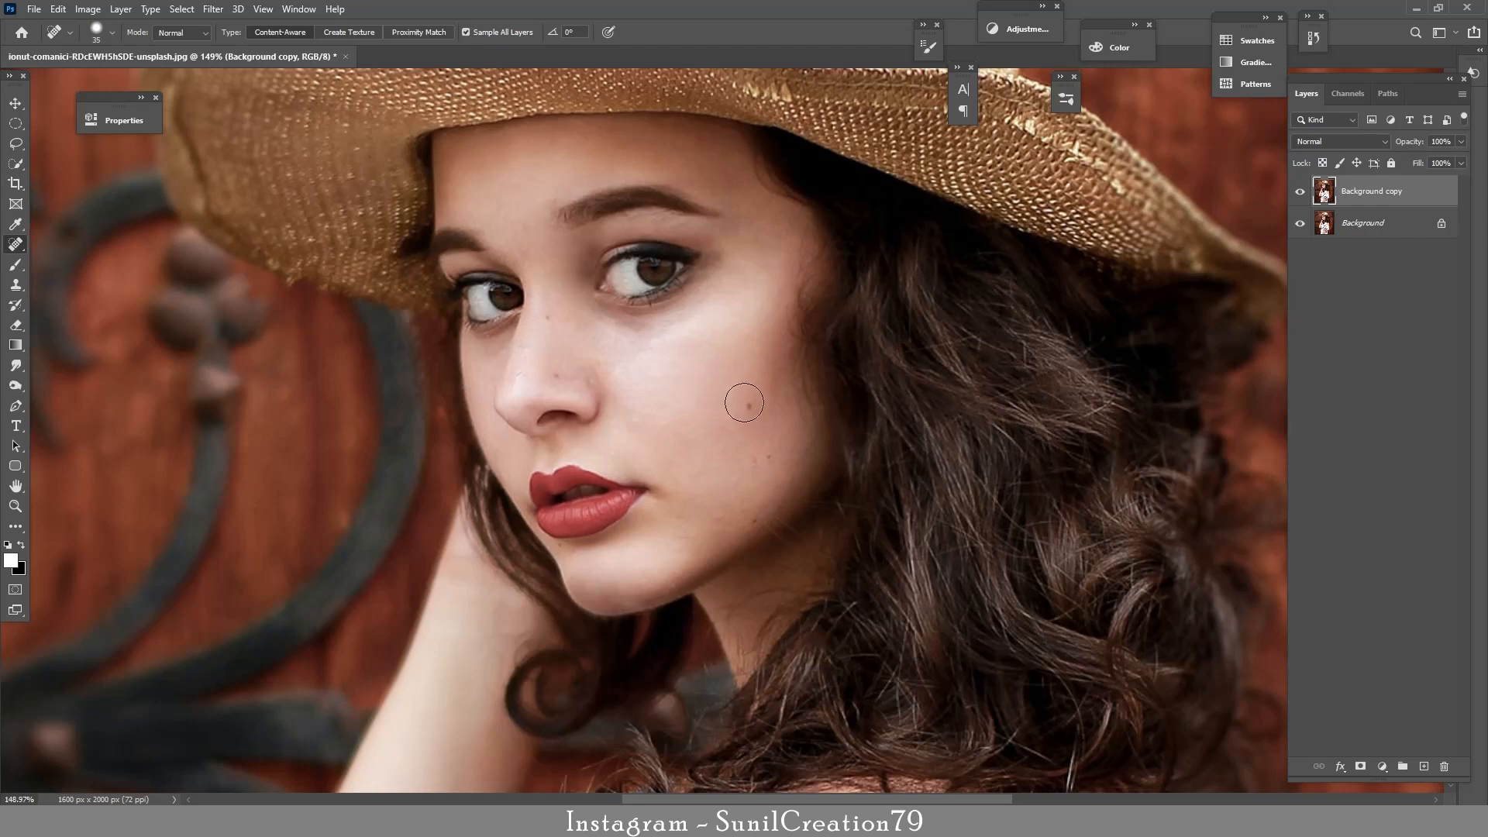
Step: Remove the small blemishes on the cheek, chin and nose with the Spot Healing Brush on the Background copy layer
{"action": "left_click", "coordinate": [769, 456]}
{"action": "left_click", "coordinate": [604, 563]}
{"action": "left_click", "coordinate": [547, 317]}
{"action": "scroll", "coordinate": [555, 450], "scroll_direction": "down", "scroll_amount": 3}
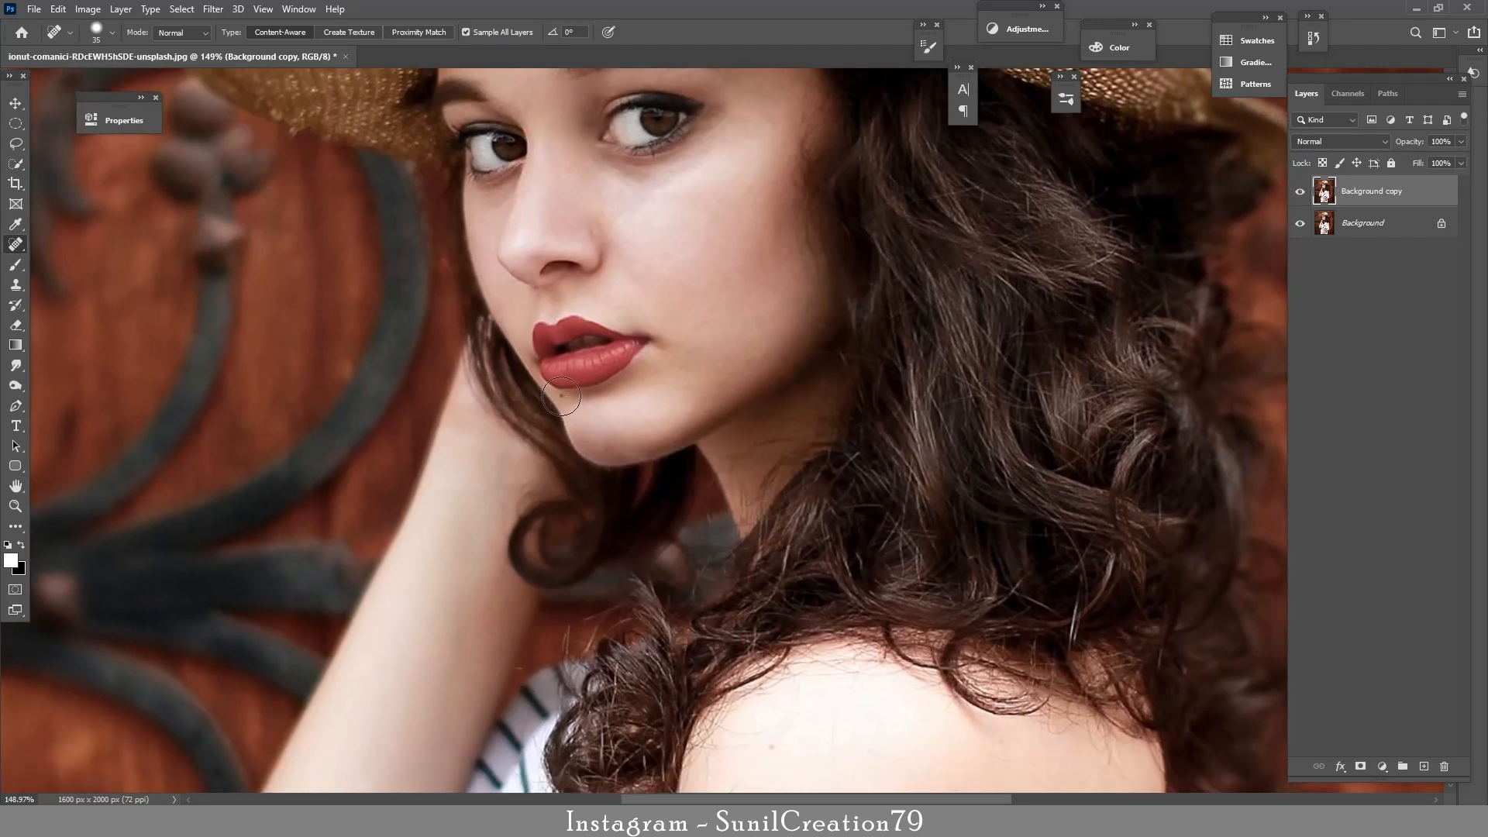
Step: Heal the small marks and stray hairs on the bare shoulder
{"action": "left_click_drag", "start_coordinate": [786, 630], "coordinate": [728, 246]}
{"action": "mouse_move", "coordinate": [790, 415]}
{"action": "left_mouse_down"}
{"action": "mouse_move", "coordinate": [780, 325]}
{"action": "mouse_move", "coordinate": [732, 308]}
{"action": "left_mouse_up"}
{"action": "left_click", "coordinate": [939, 413]}
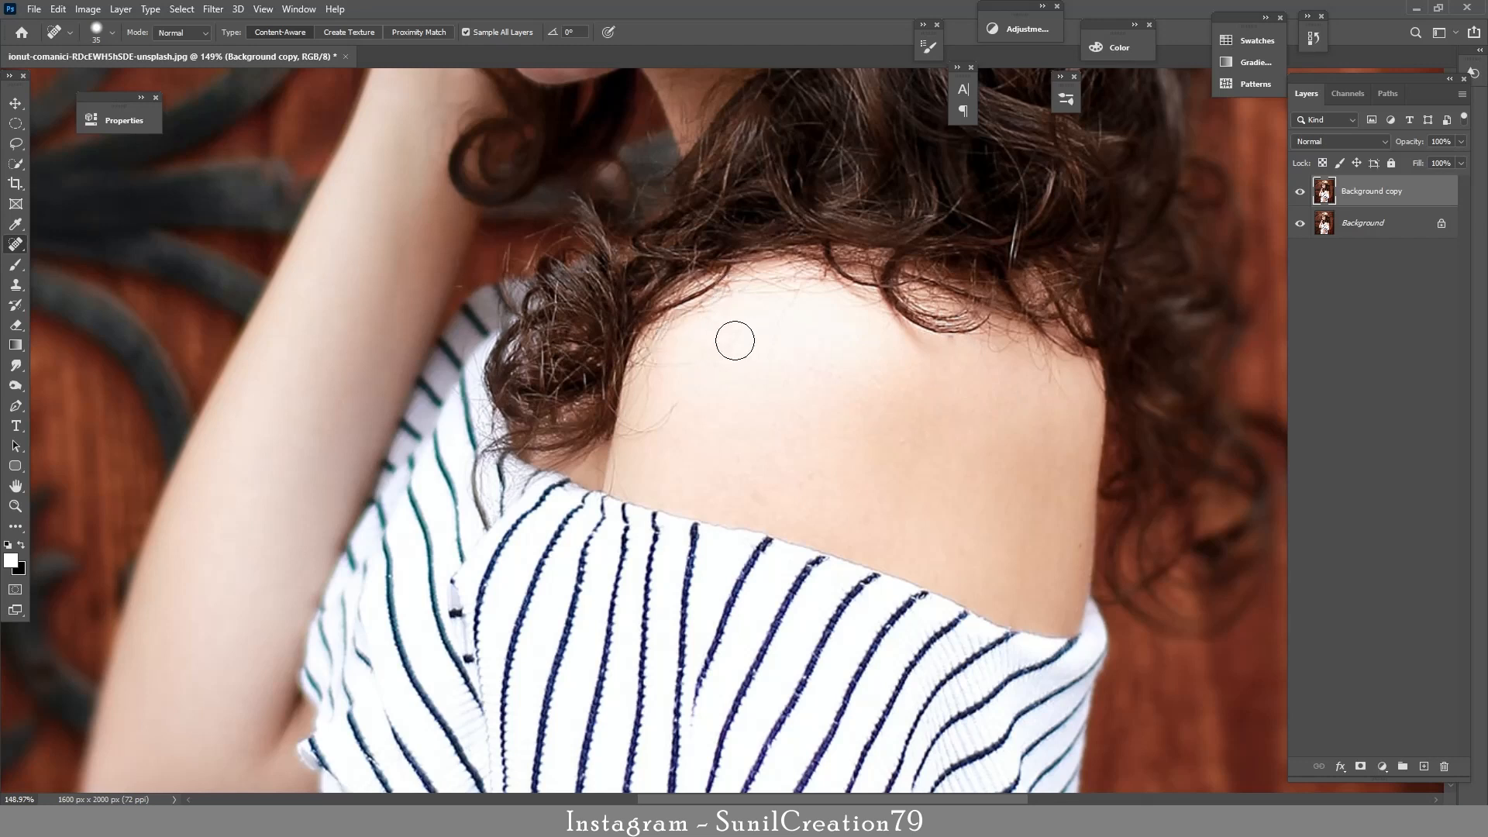
{"action": "left_click_drag", "start_coordinate": [651, 388], "coordinate": [653, 370]}
Step: Duplicate the retouched Background copy layer twice and group the two duplicates for frequency separation
{"action": "key", "text": "z"}
{"action": "left_click_drag", "start_coordinate": [796, 393], "coordinate": [744, 424]}
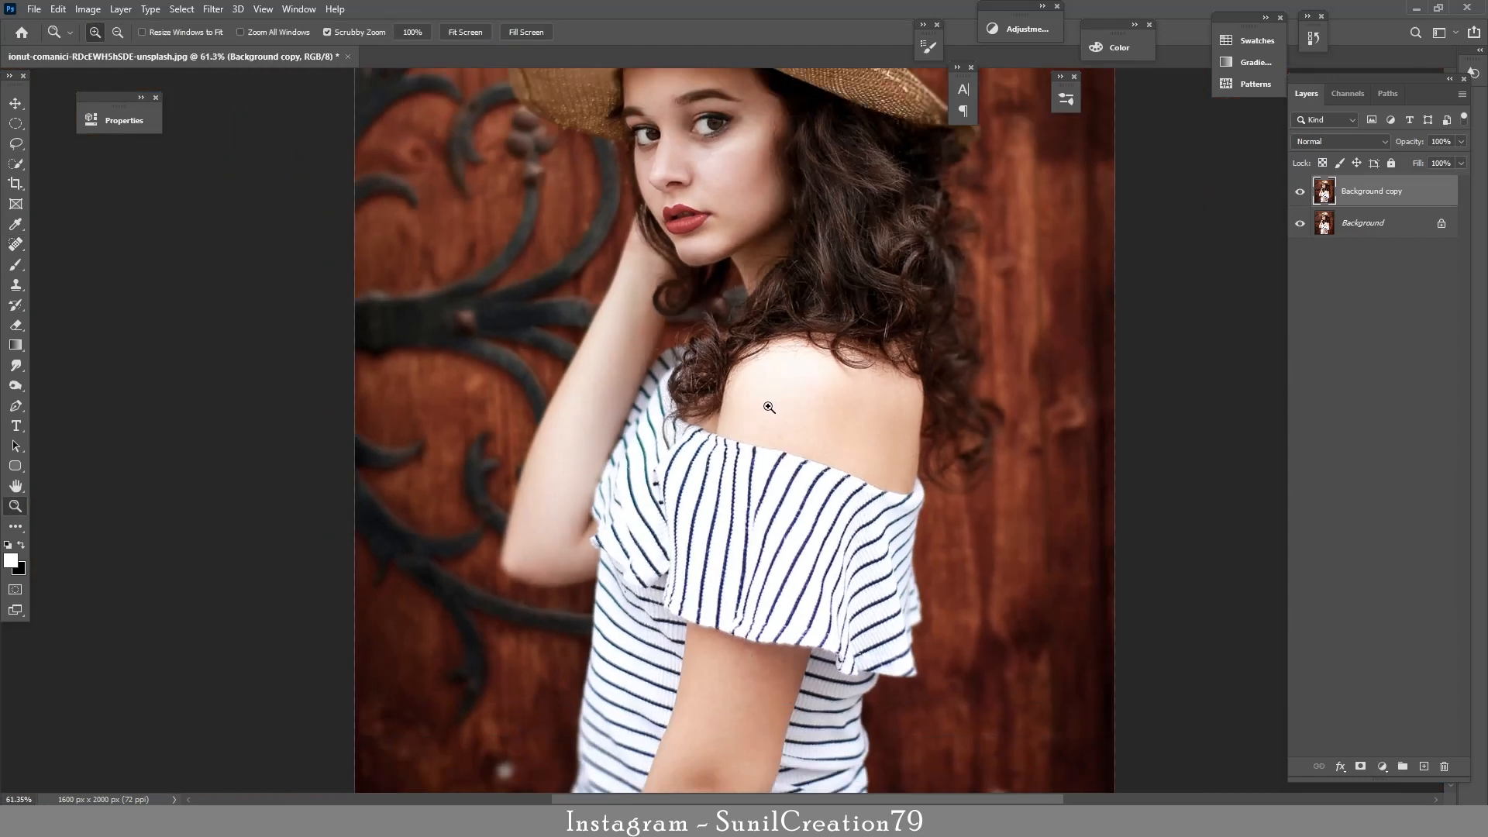
{"action": "mouse_move", "coordinate": [844, 396]}
{"action": "left_mouse_down"}
{"action": "mouse_move", "coordinate": [749, 418]}
{"action": "mouse_move", "coordinate": [785, 419]}
{"action": "left_mouse_up"}
{"action": "key", "text": "j"}
{"action": "key", "text": "ctrl+j"}
{"action": "key", "text": "ctrl+j"}
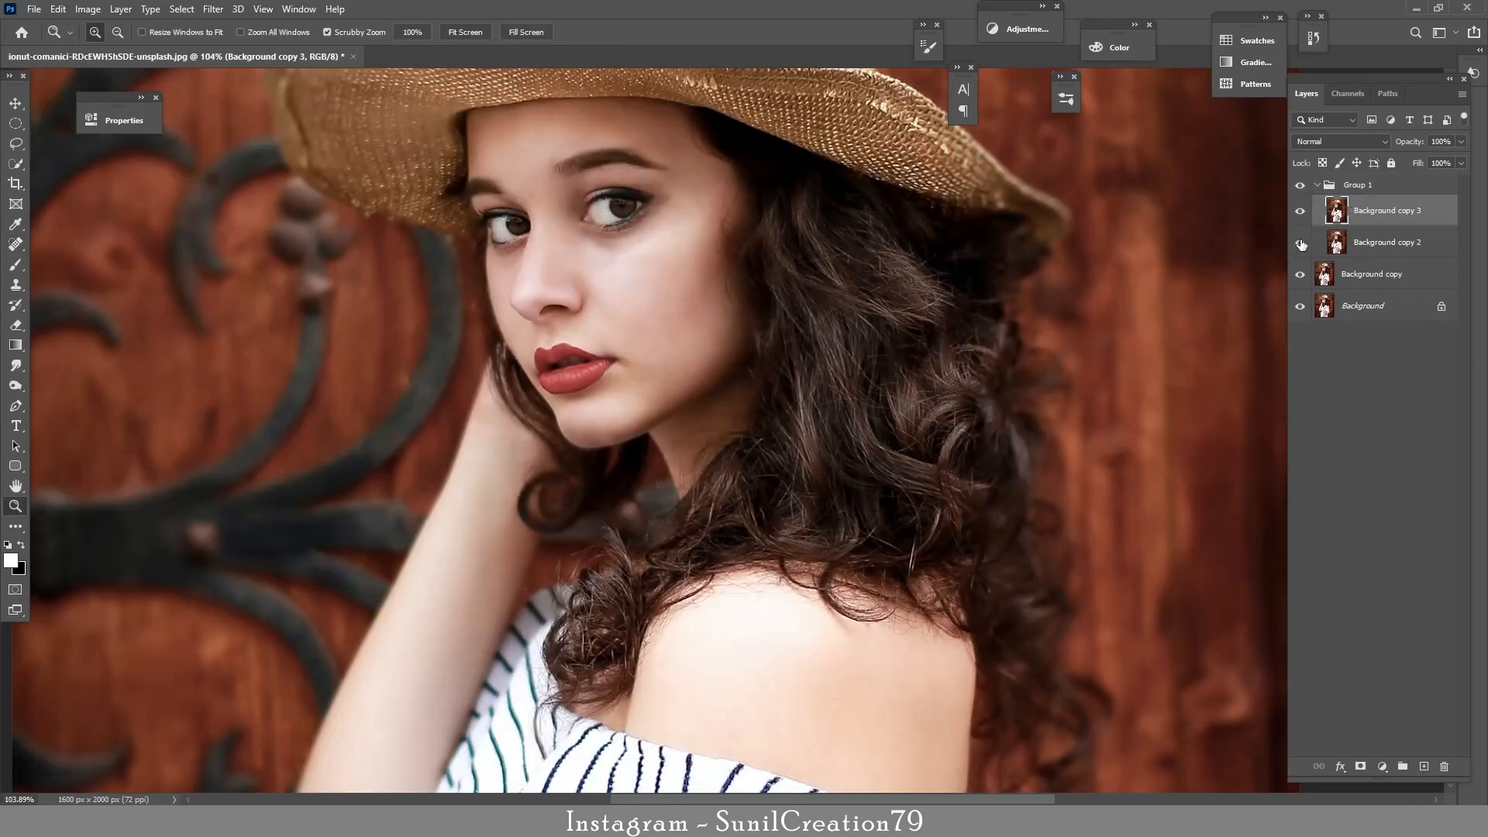
{"action": "left_click", "coordinate": [1301, 243]}
Step: Run Apply Image on Background copy 3 with Background copy 2 as source layer, RGB channel, Subtract blending, scale 2 and offset 128
{"action": "left_click", "coordinate": [88, 8]}
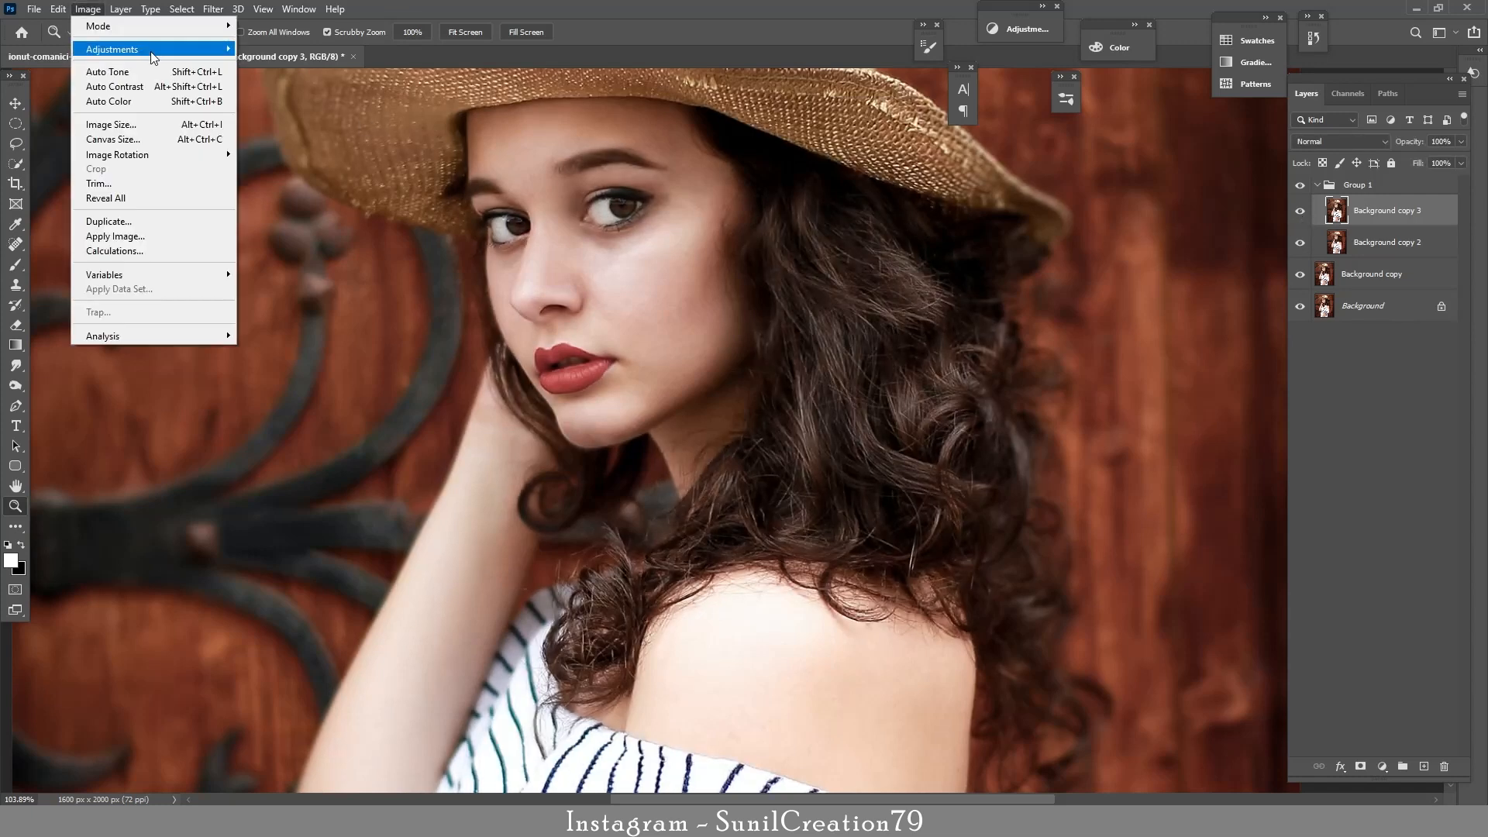
{"action": "left_click", "coordinate": [109, 230]}
{"action": "left_click", "coordinate": [747, 207]}
{"action": "left_click", "coordinate": [747, 224]}
{"action": "left_click", "coordinate": [741, 231]}
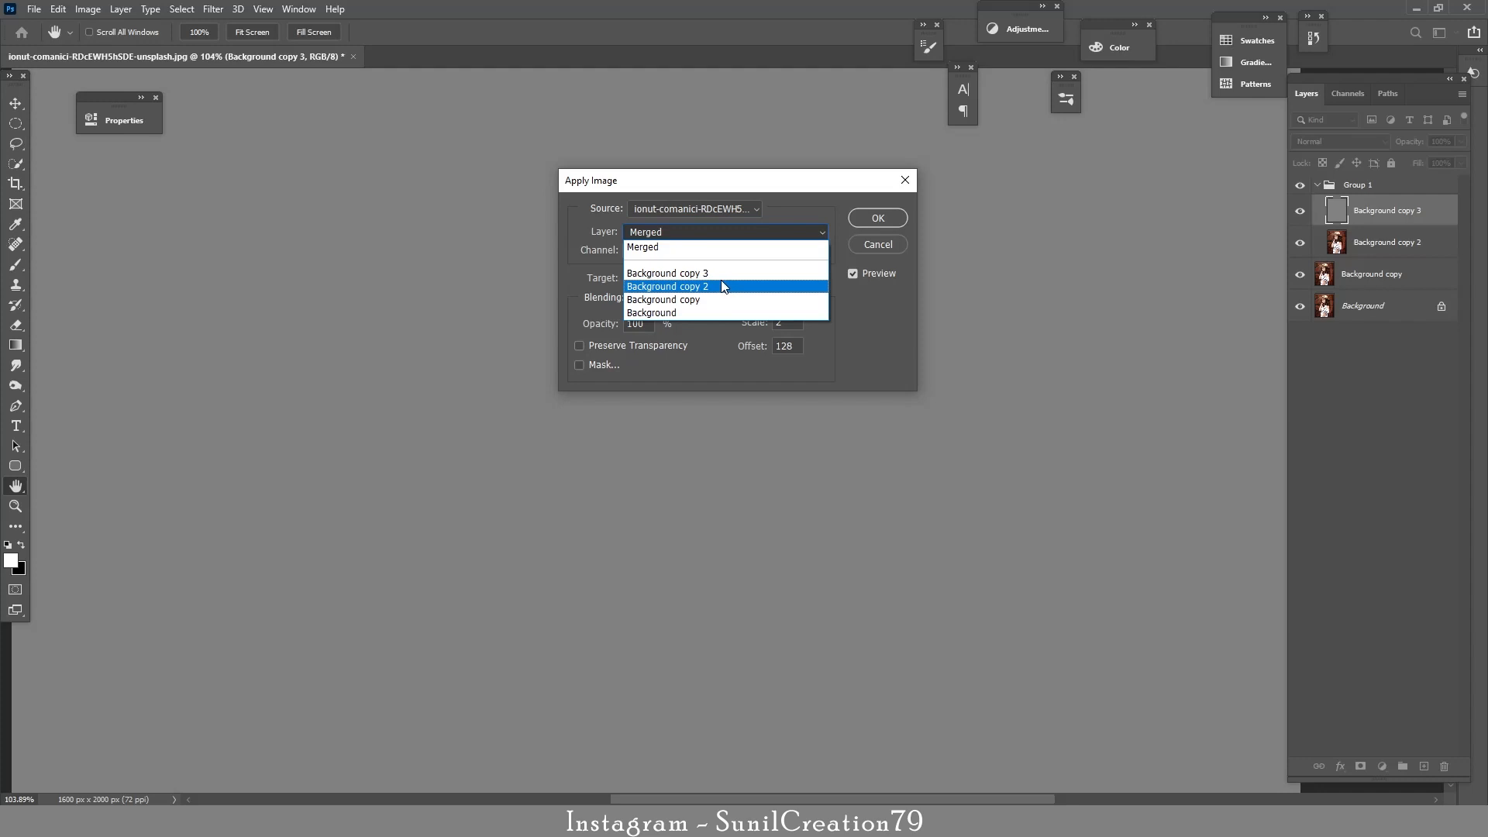
{"action": "left_click", "coordinate": [719, 299]}
{"action": "left_click", "coordinate": [751, 253]}
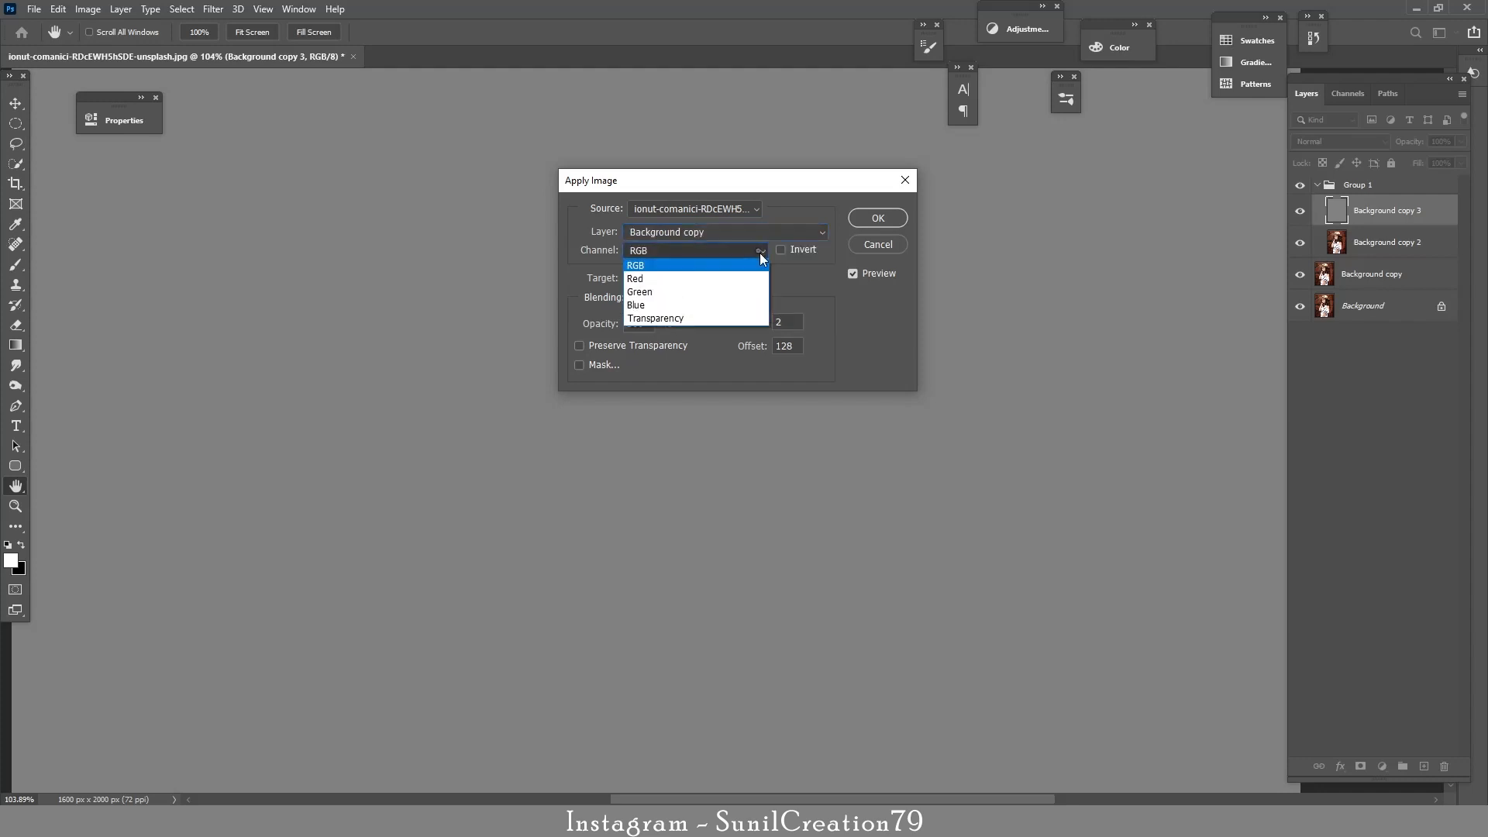
{"action": "left_click", "coordinate": [756, 261]}
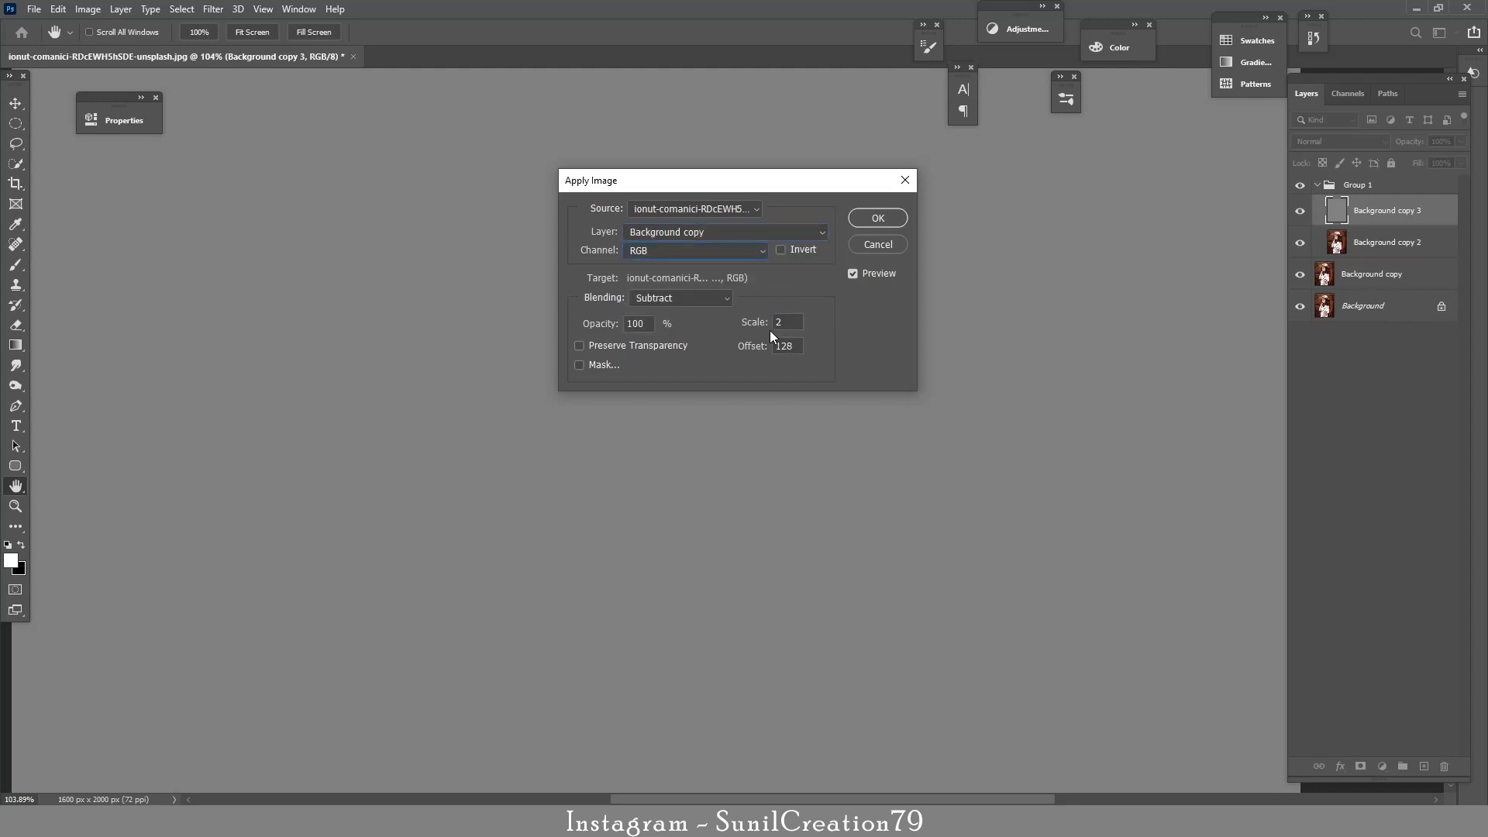
{"action": "left_click", "coordinate": [765, 233]}
{"action": "left_click", "coordinate": [766, 284]}
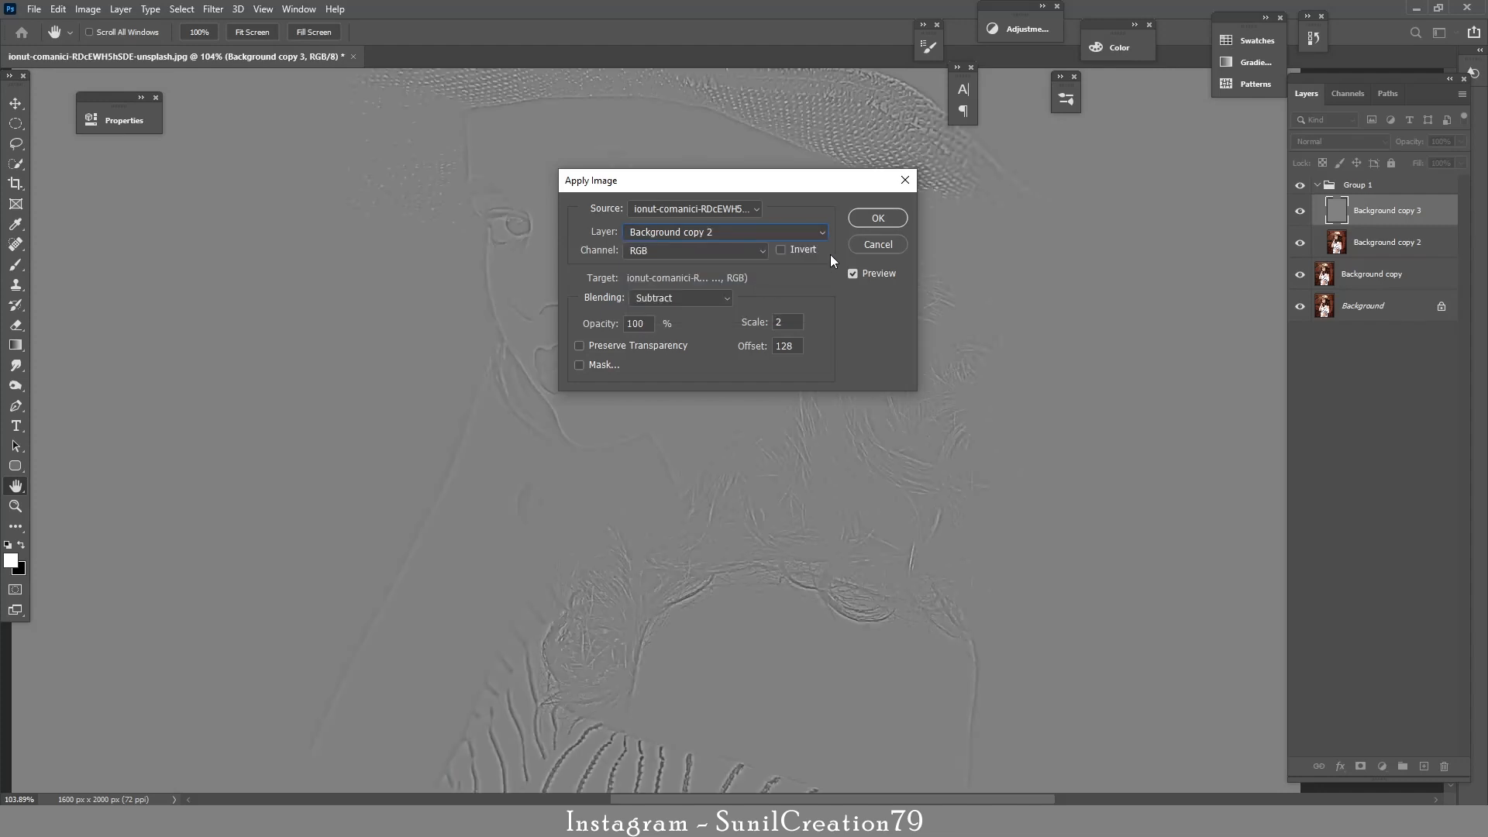
{"action": "left_click", "coordinate": [880, 219]}
Step: Set Background copy 3 to Linear Light blending and add an empty layer above Background copy 2
{"action": "left_click", "coordinate": [1325, 141]}
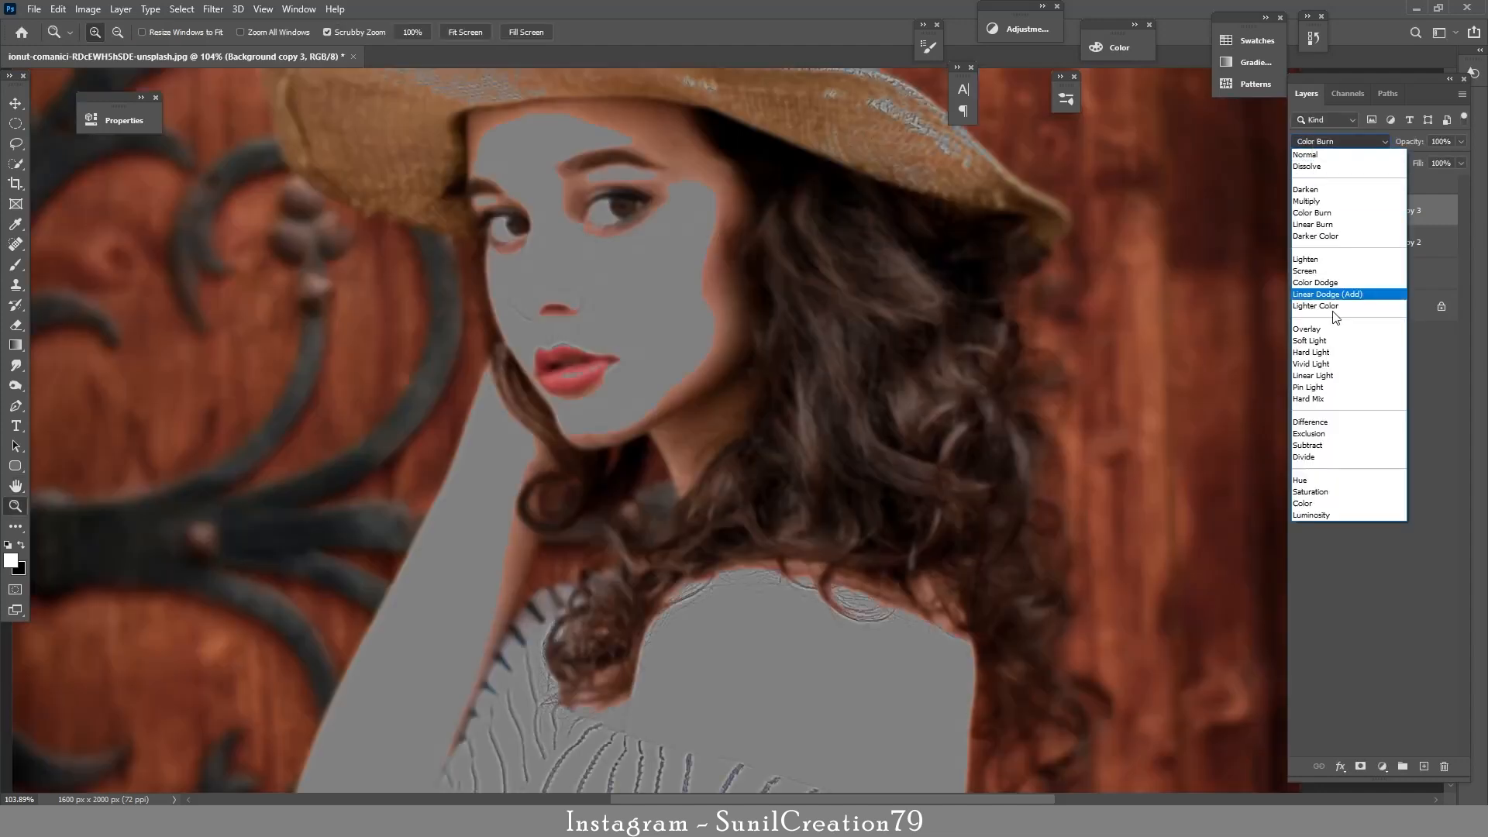
{"action": "left_click", "coordinate": [1327, 292]}
{"action": "left_click", "coordinate": [1352, 249]}
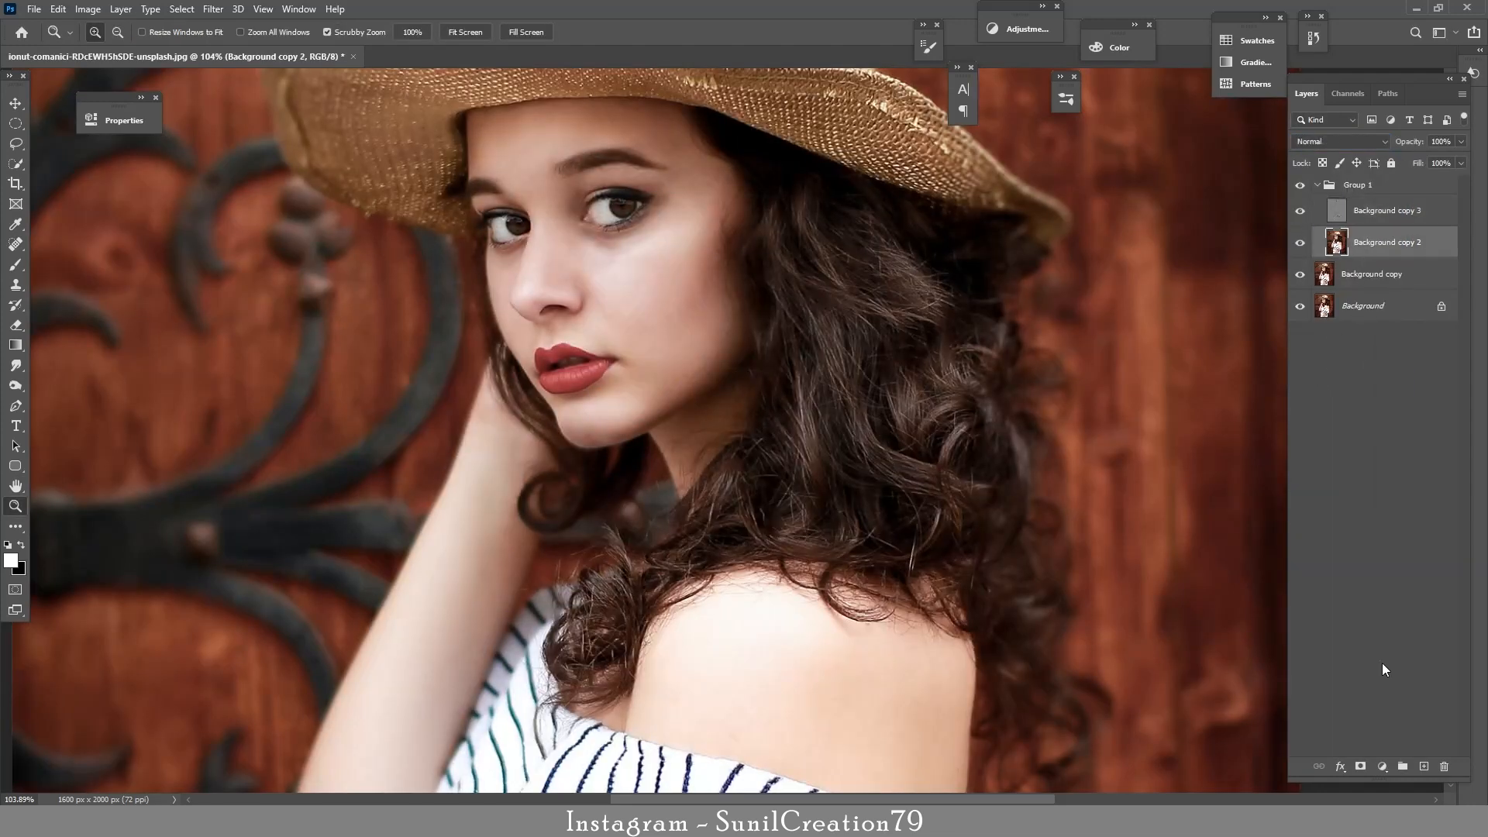
{"action": "left_click", "coordinate": [1423, 766]}
Step: Choose a soft round brush for painting the face and set its flow to 3%
{"action": "left_click_drag", "start_coordinate": [628, 279], "coordinate": [677, 253]}
{"action": "left_click_drag", "start_coordinate": [573, 128], "coordinate": [567, 268]}
{"action": "key", "text": "b"}
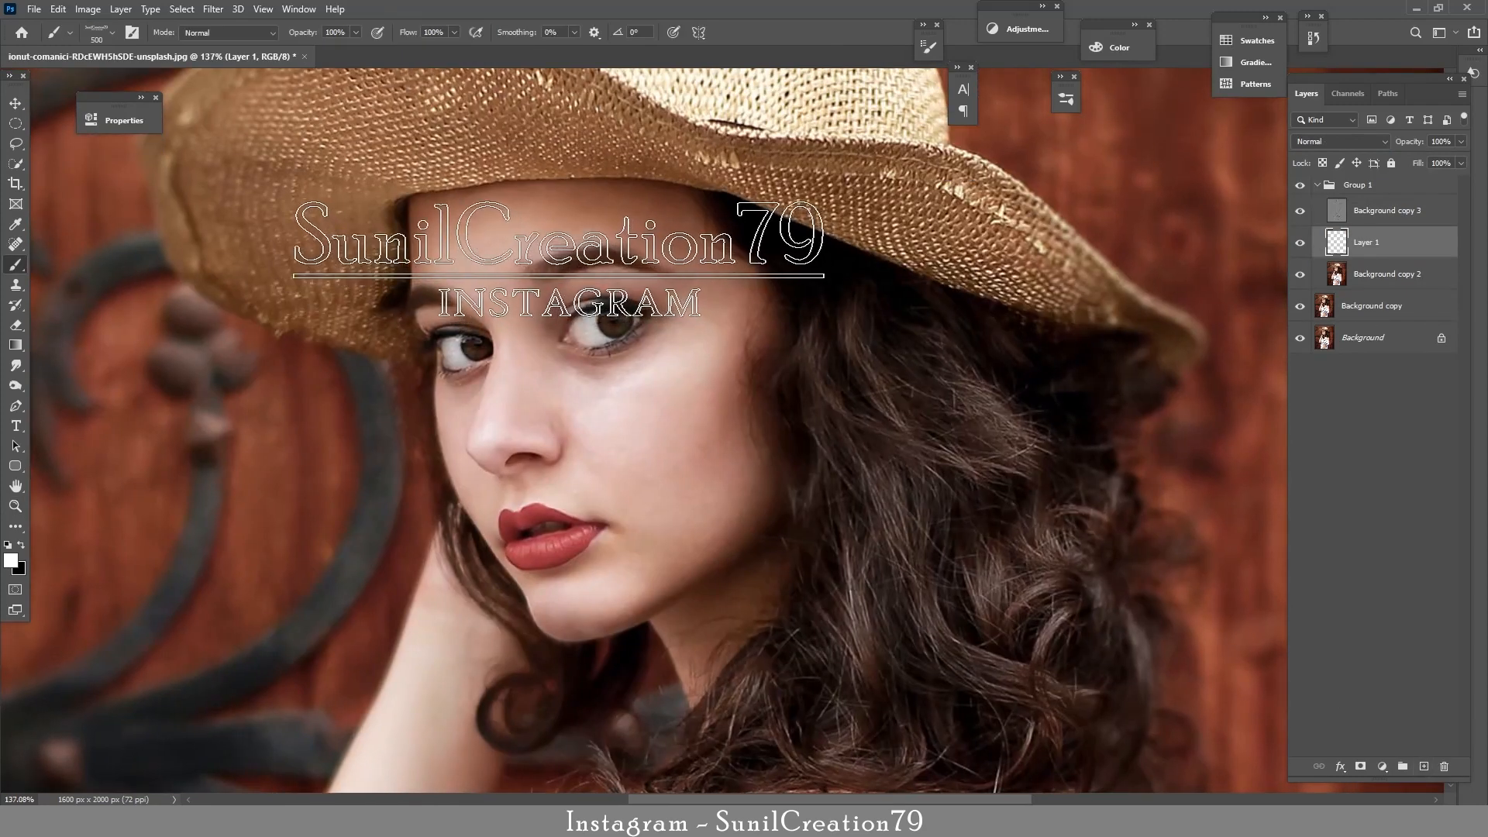
{"action": "left_click", "coordinate": [111, 32]}
{"action": "left_click_drag", "start_coordinate": [192, 485], "coordinate": [189, 181]}
{"action": "left_click", "coordinate": [117, 211]}
{"action": "left_click", "coordinate": [112, 32]}
{"action": "key", "text": "bracketleft"}
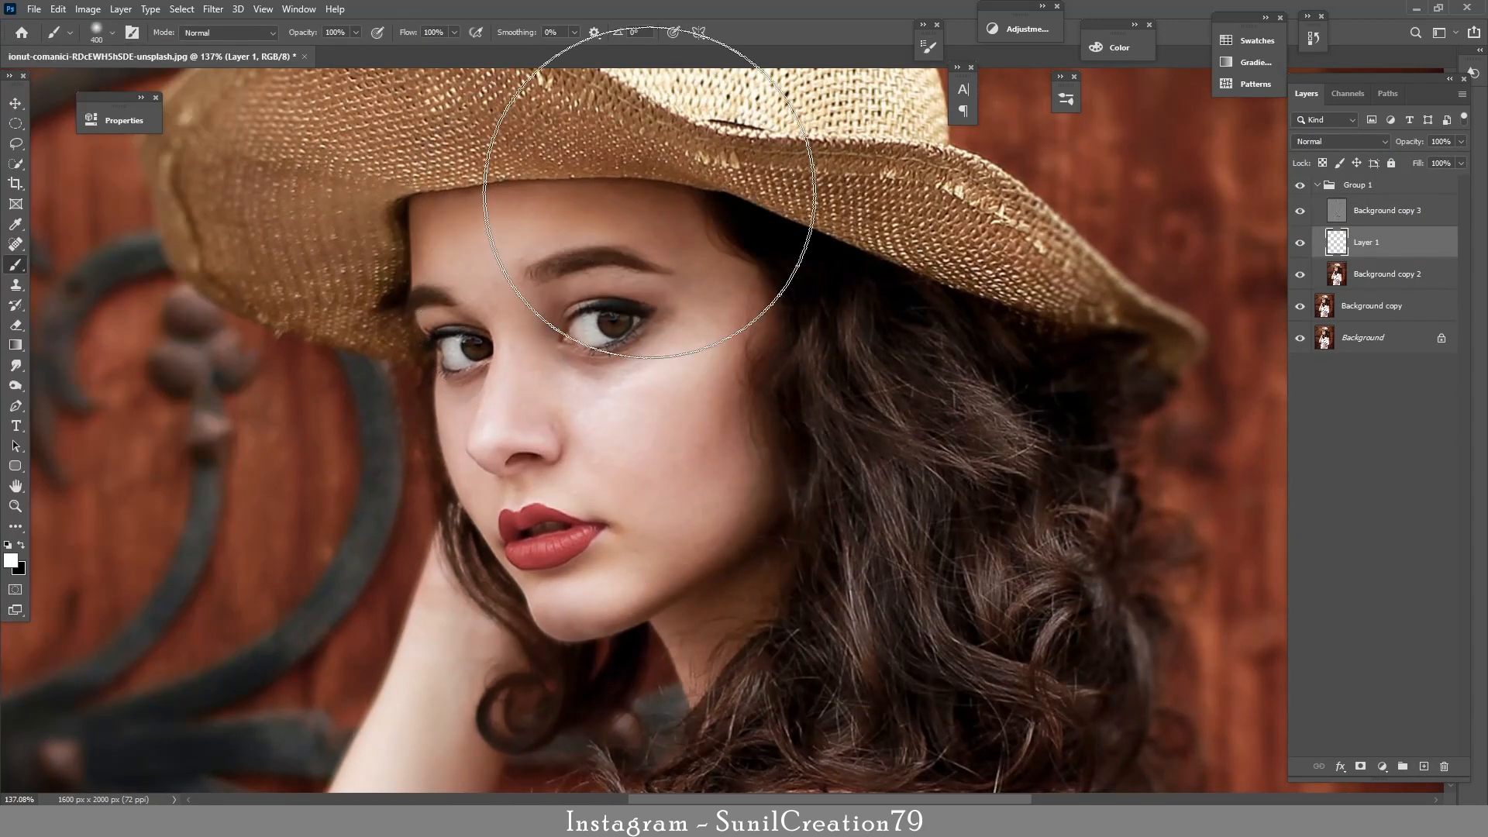
{"action": "left_click", "coordinate": [412, 33]}
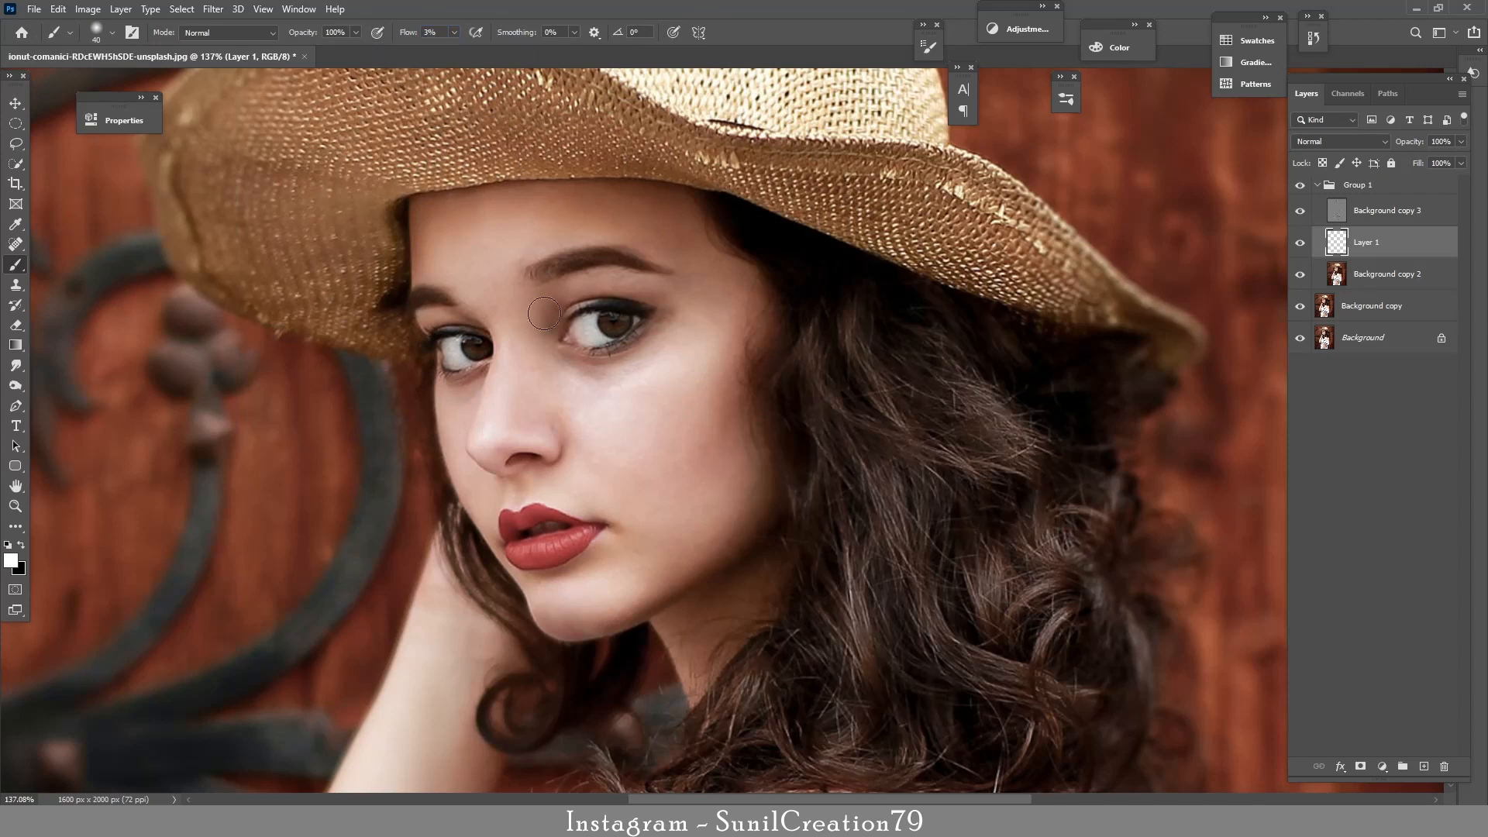
Step: Sample nearby skin tones and paint softly over the forehead, nose and cheek on Layer 1 to even them out
{"action": "left_click", "coordinate": [508, 229], "text": "alt"}
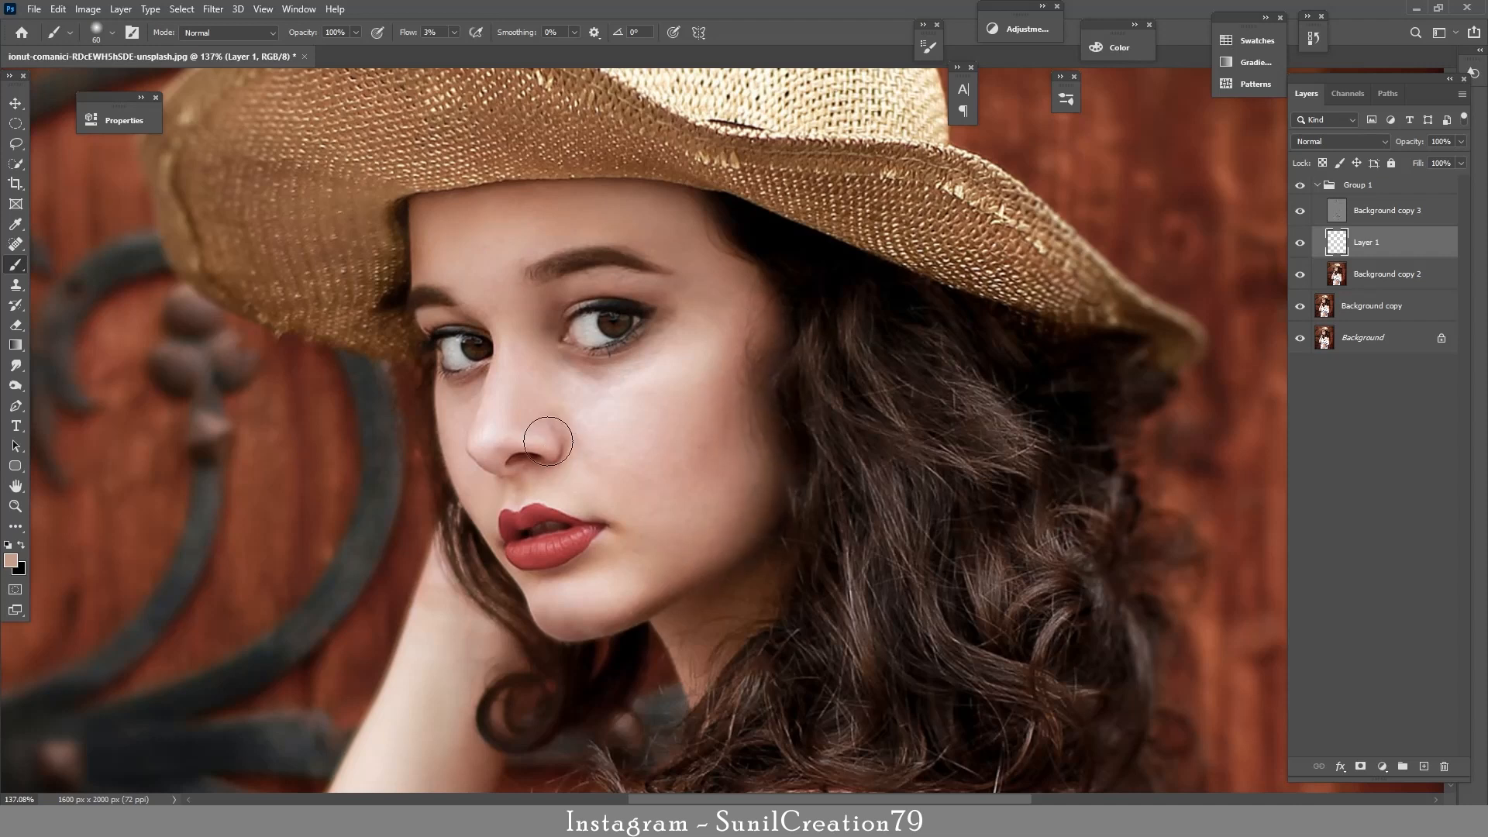
{"action": "left_click", "coordinate": [494, 431], "text": "alt"}
{"action": "left_click", "coordinate": [530, 409], "text": "alt"}
{"action": "key", "text": "bracketright"}
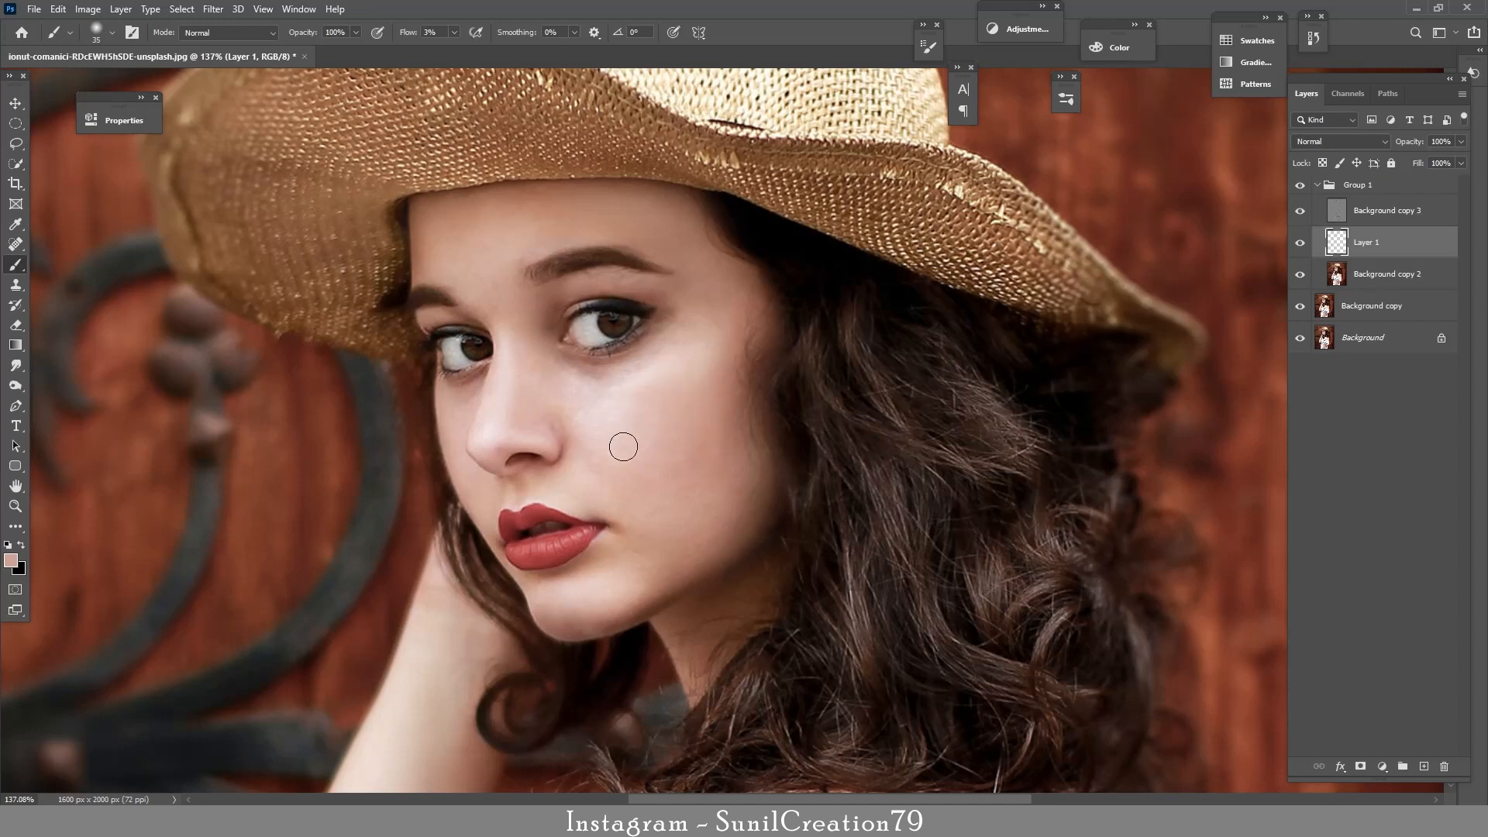
{"action": "left_click", "coordinate": [655, 372], "text": "alt"}
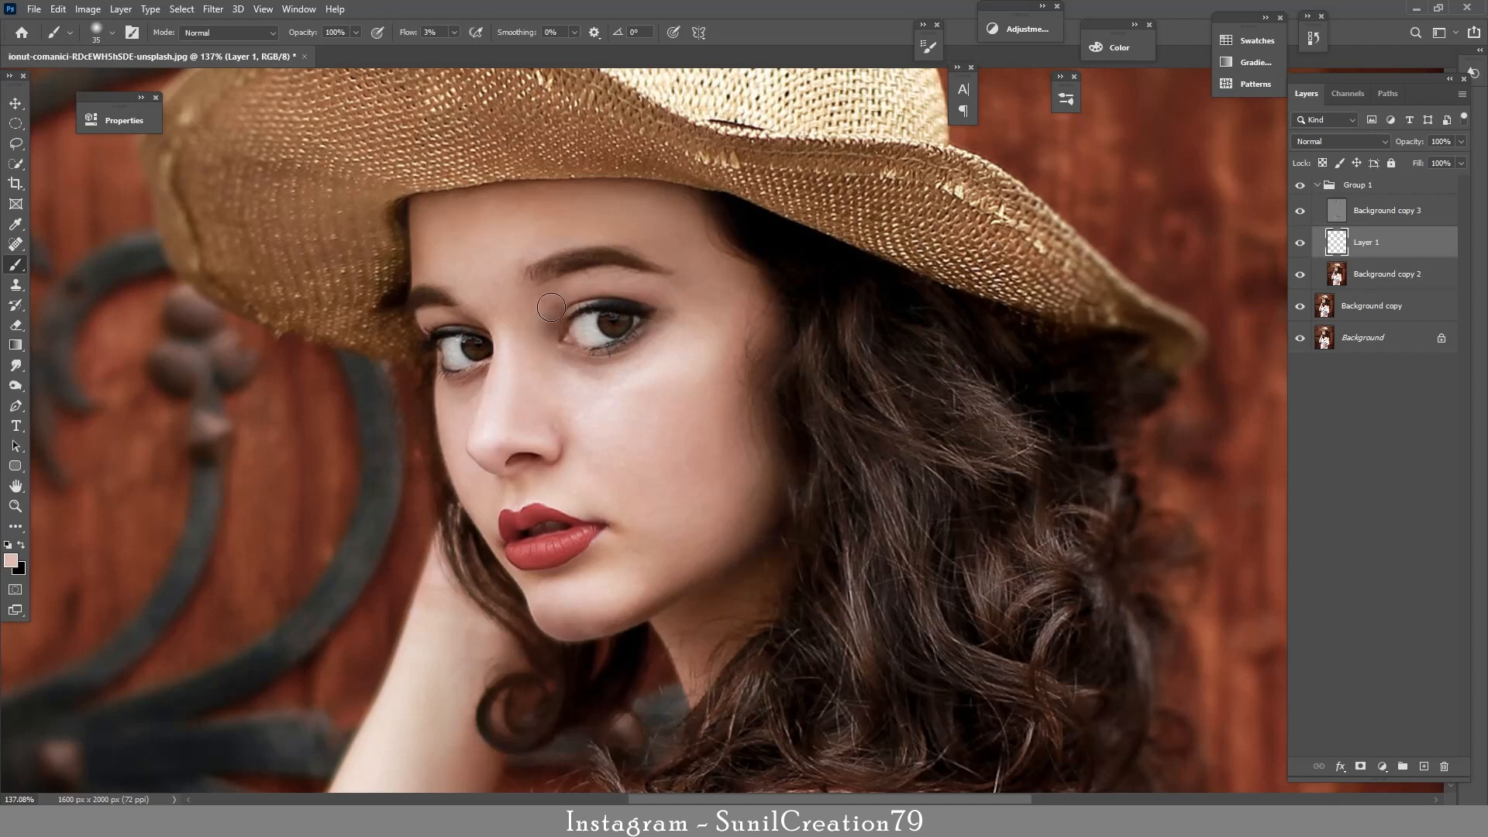
{"action": "key", "text": "bracketright"}
{"action": "key", "text": "bracketright"}
Step: Even out the chin and neck on Layer 1 with sampled skin tones
{"action": "scroll", "coordinate": [548, 221], "scroll_direction": "down", "scroll_amount": 2}
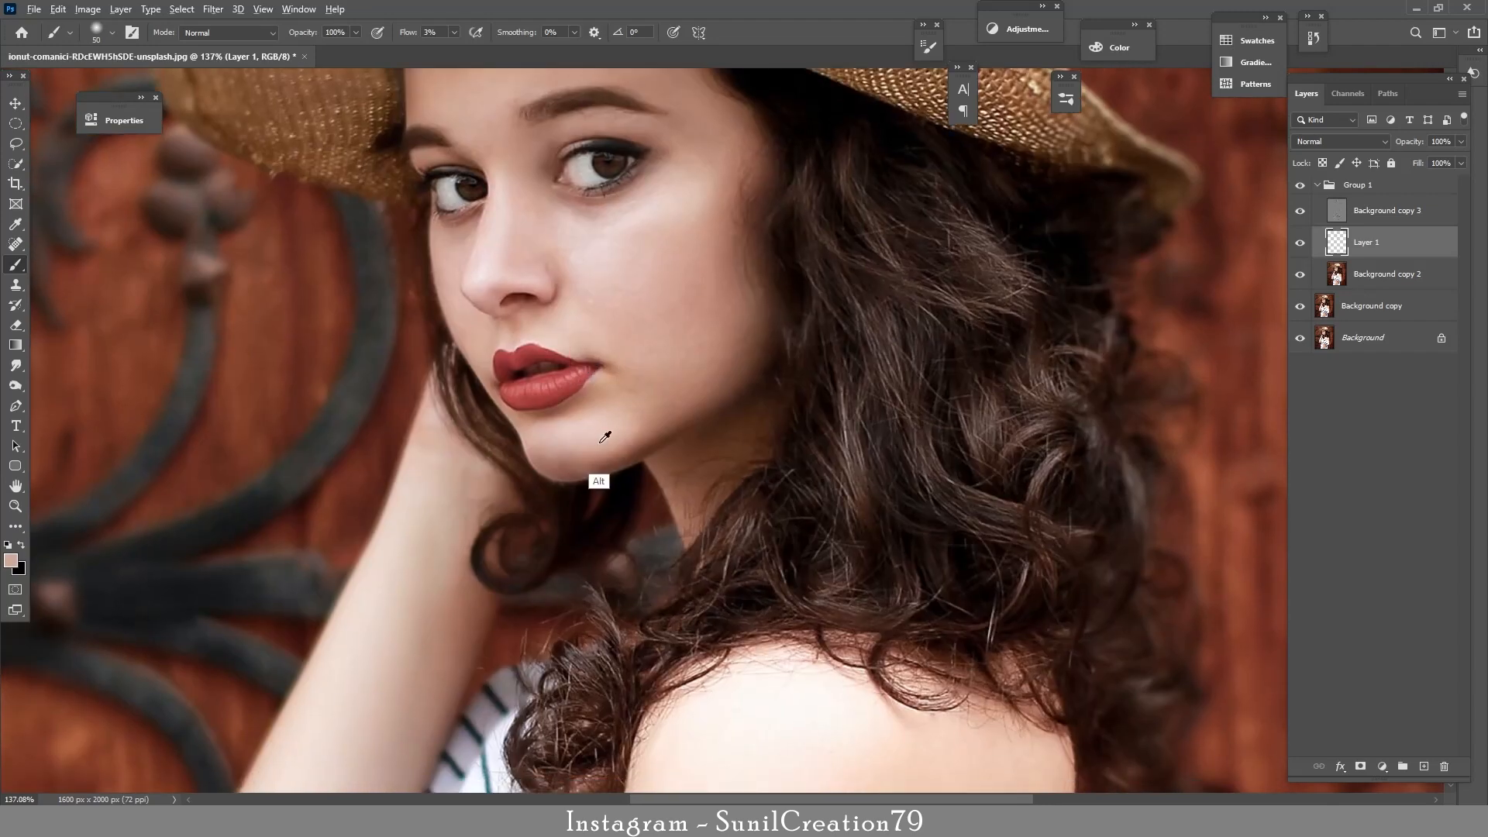
{"action": "left_click", "coordinate": [677, 415], "text": "alt"}
{"action": "left_click_drag", "start_coordinate": [463, 589], "coordinate": [481, 318]}
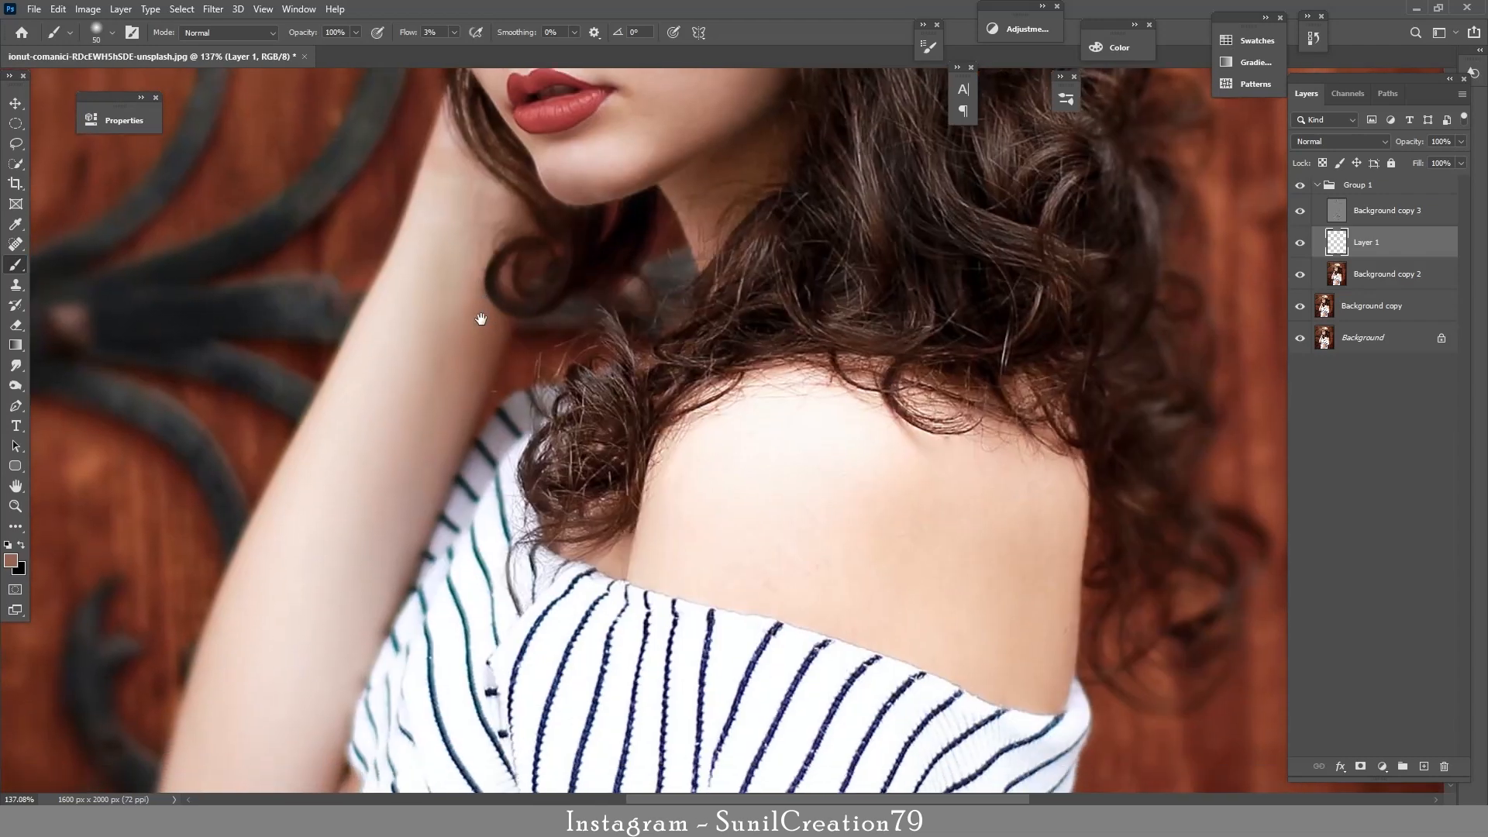
Step: Enlarge the brush to 100 and paint skin tone over the shoulder and arms on Layer 1
{"action": "scroll", "coordinate": [728, 409], "scroll_direction": "down", "scroll_amount": 3}
{"action": "scroll", "coordinate": [747, 406], "scroll_direction": "up", "scroll_amount": 1}
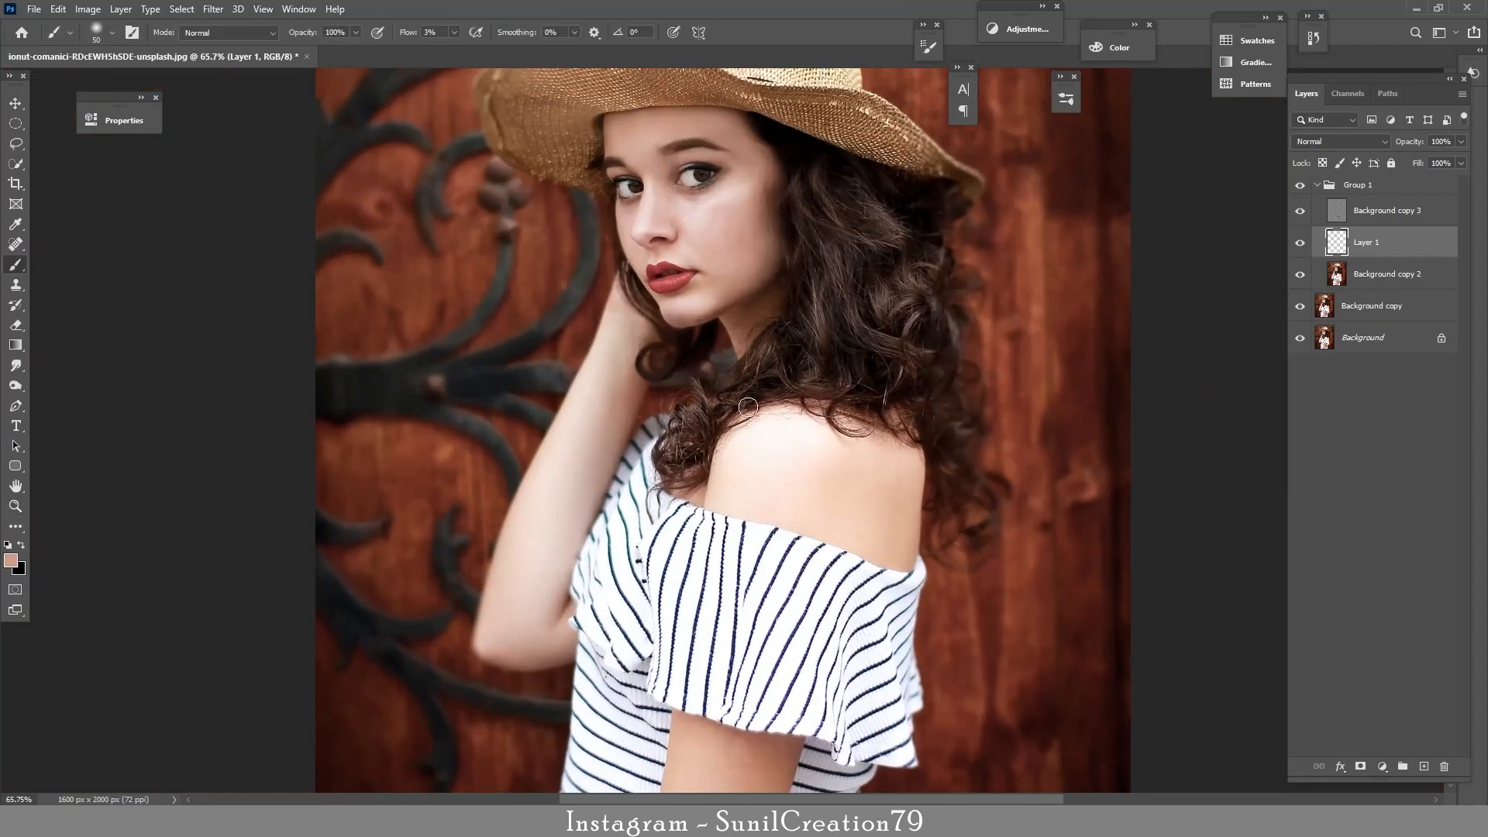
{"action": "key", "text": "bracketright"}
{"action": "key", "text": "bracketright"}
{"action": "key", "text": "bracketright"}
{"action": "key", "text": "bracketright"}
{"action": "key", "text": "bracketright"}
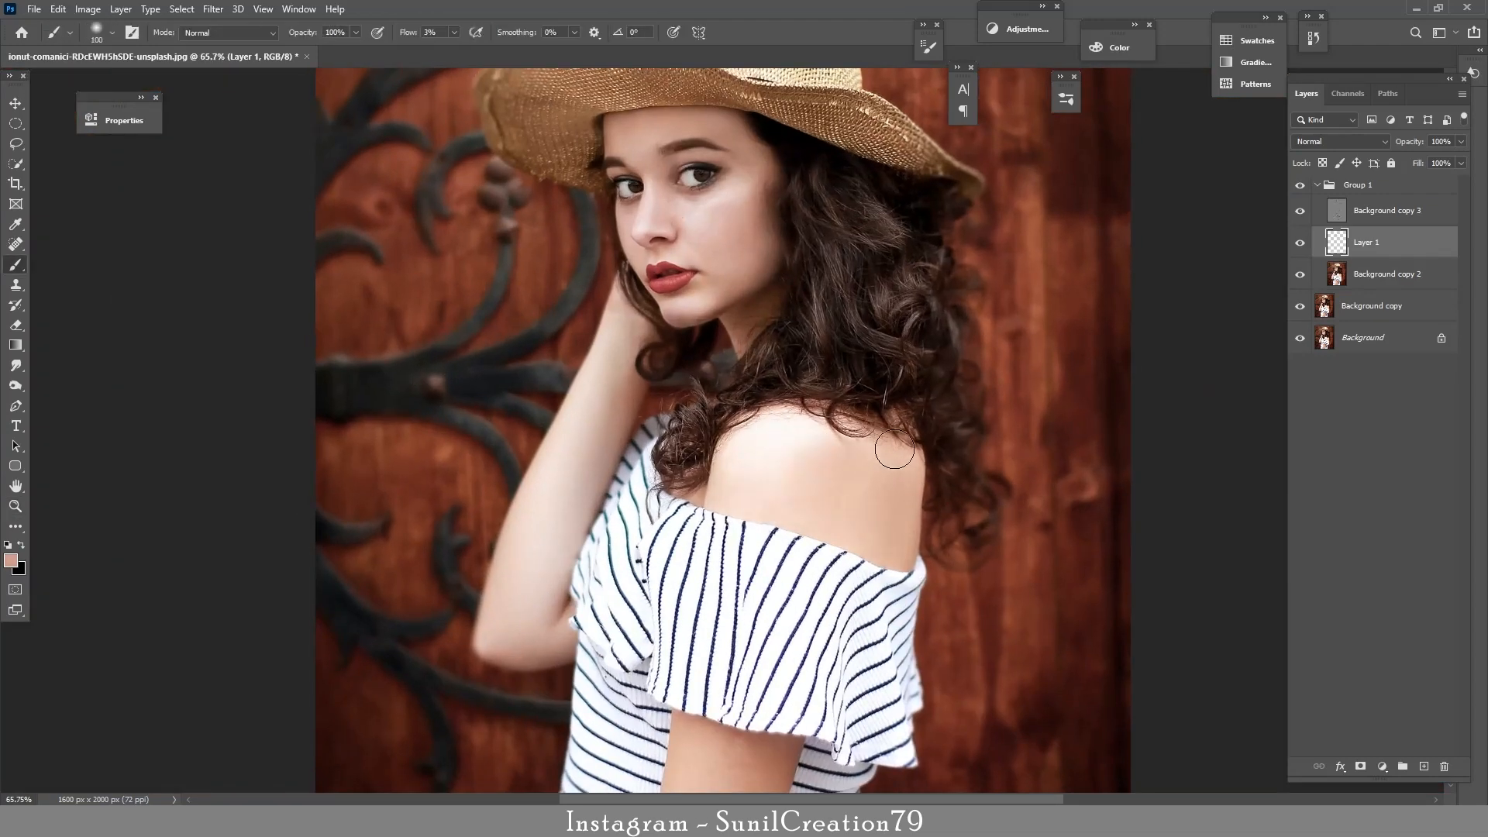
{"action": "scroll", "coordinate": [759, 538], "scroll_direction": "down", "scroll_amount": 5}
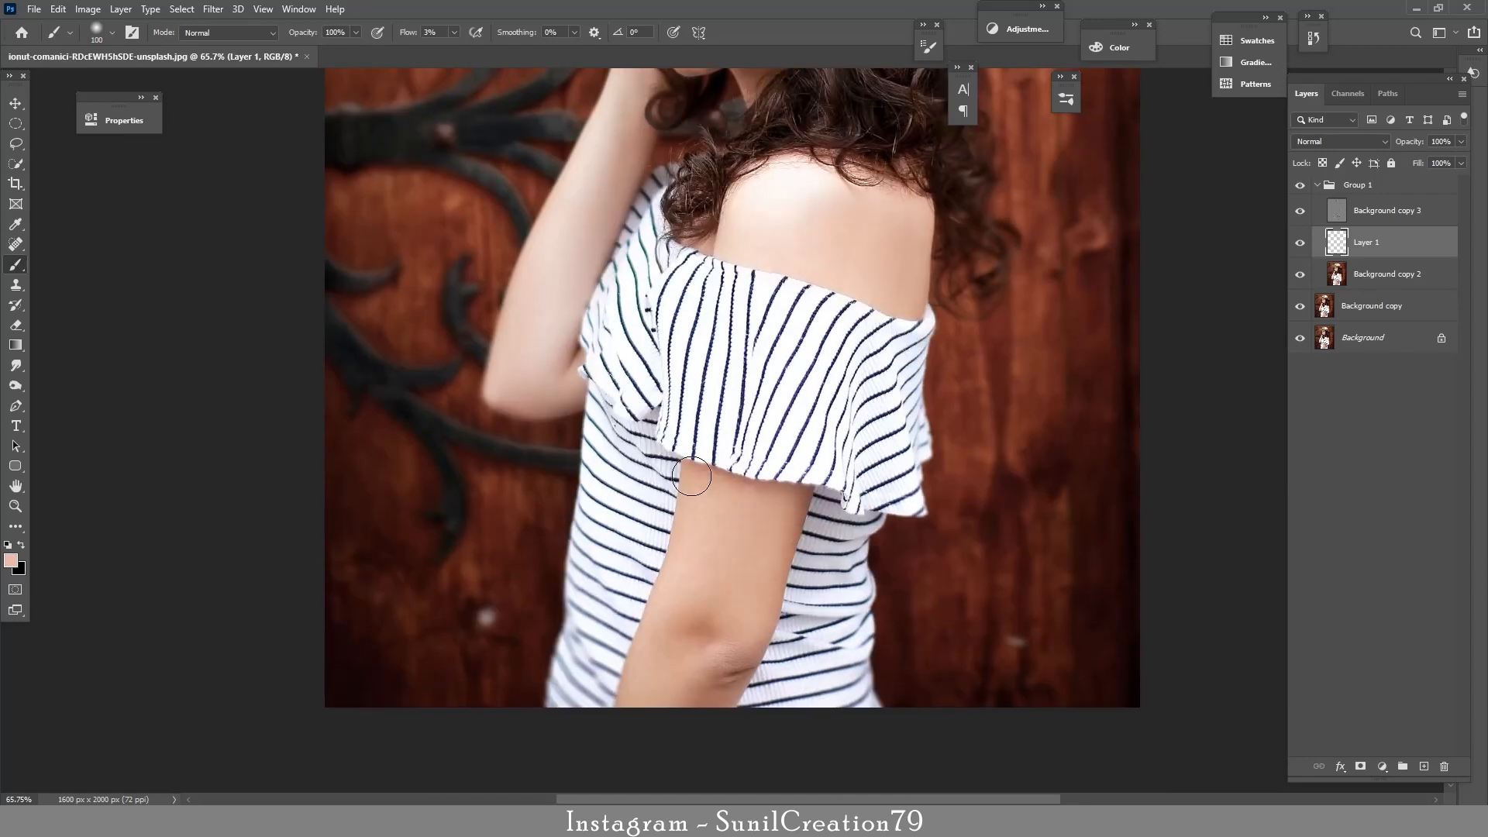
Step: Lower Layer 1's opacity to 61% and compare the skin with the layer hidden and shown
{"action": "scroll", "coordinate": [691, 477], "scroll_direction": "up", "scroll_amount": 5}
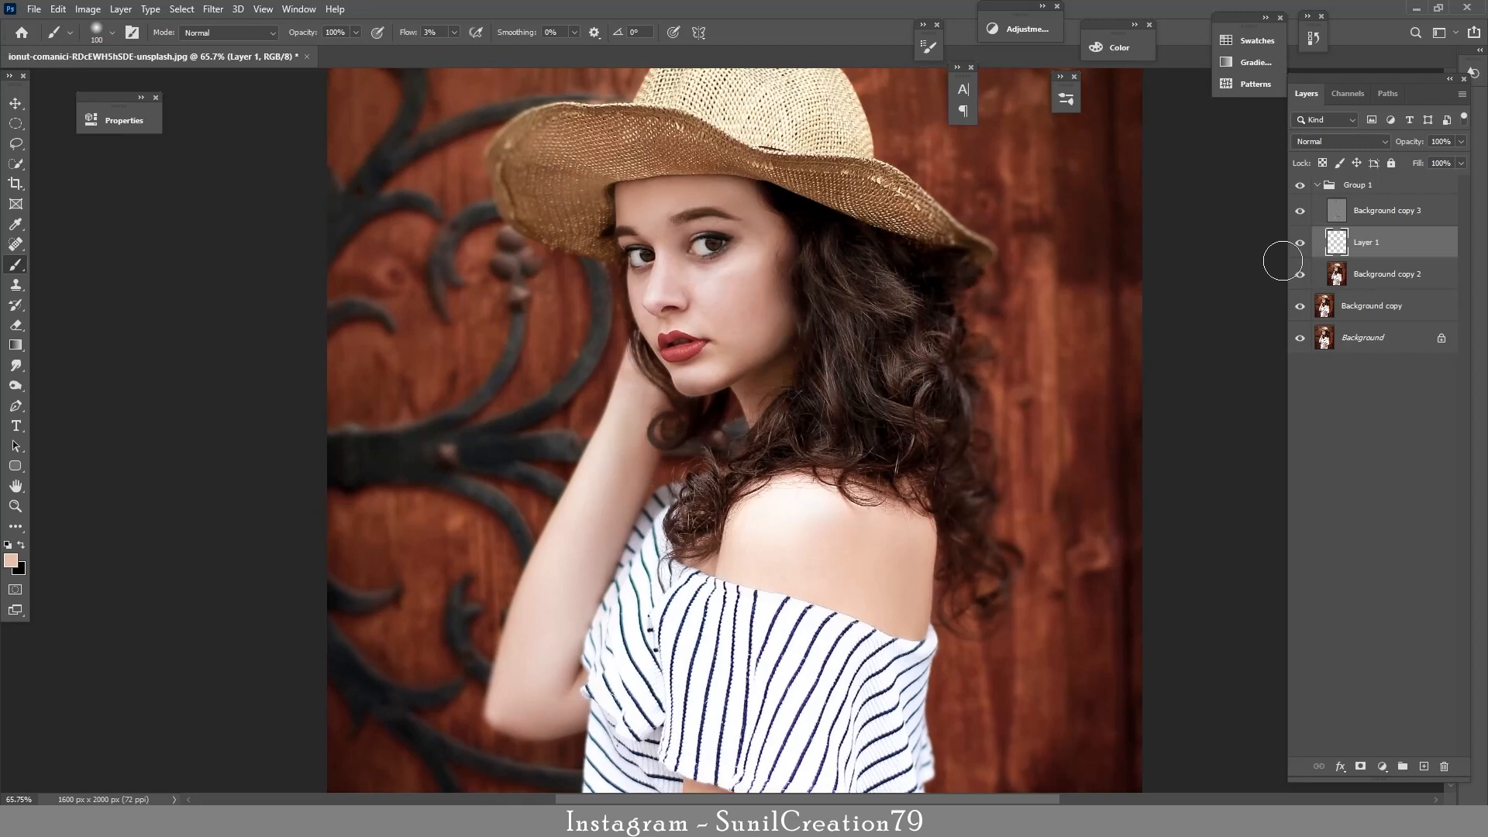
{"action": "left_click", "coordinate": [1300, 243]}
{"action": "left_click", "coordinate": [1301, 244]}
{"action": "left_click_drag", "start_coordinate": [742, 238], "coordinate": [1211, 237]}
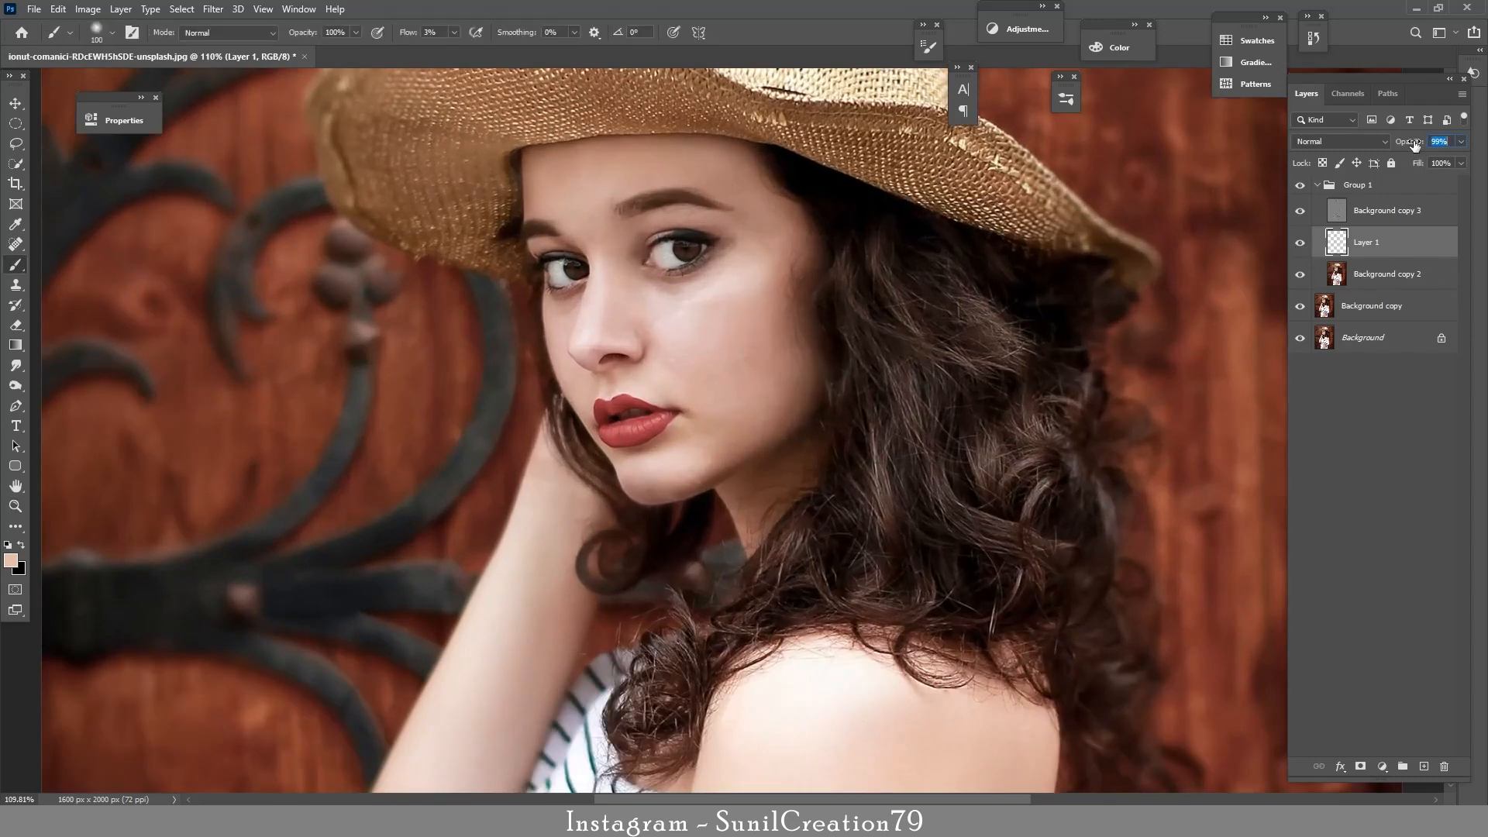
{"action": "left_click_drag", "start_coordinate": [1414, 145], "coordinate": [1391, 145]}
{"action": "left_click", "coordinate": [1302, 243]}
{"action": "left_click", "coordinate": [1302, 245]}
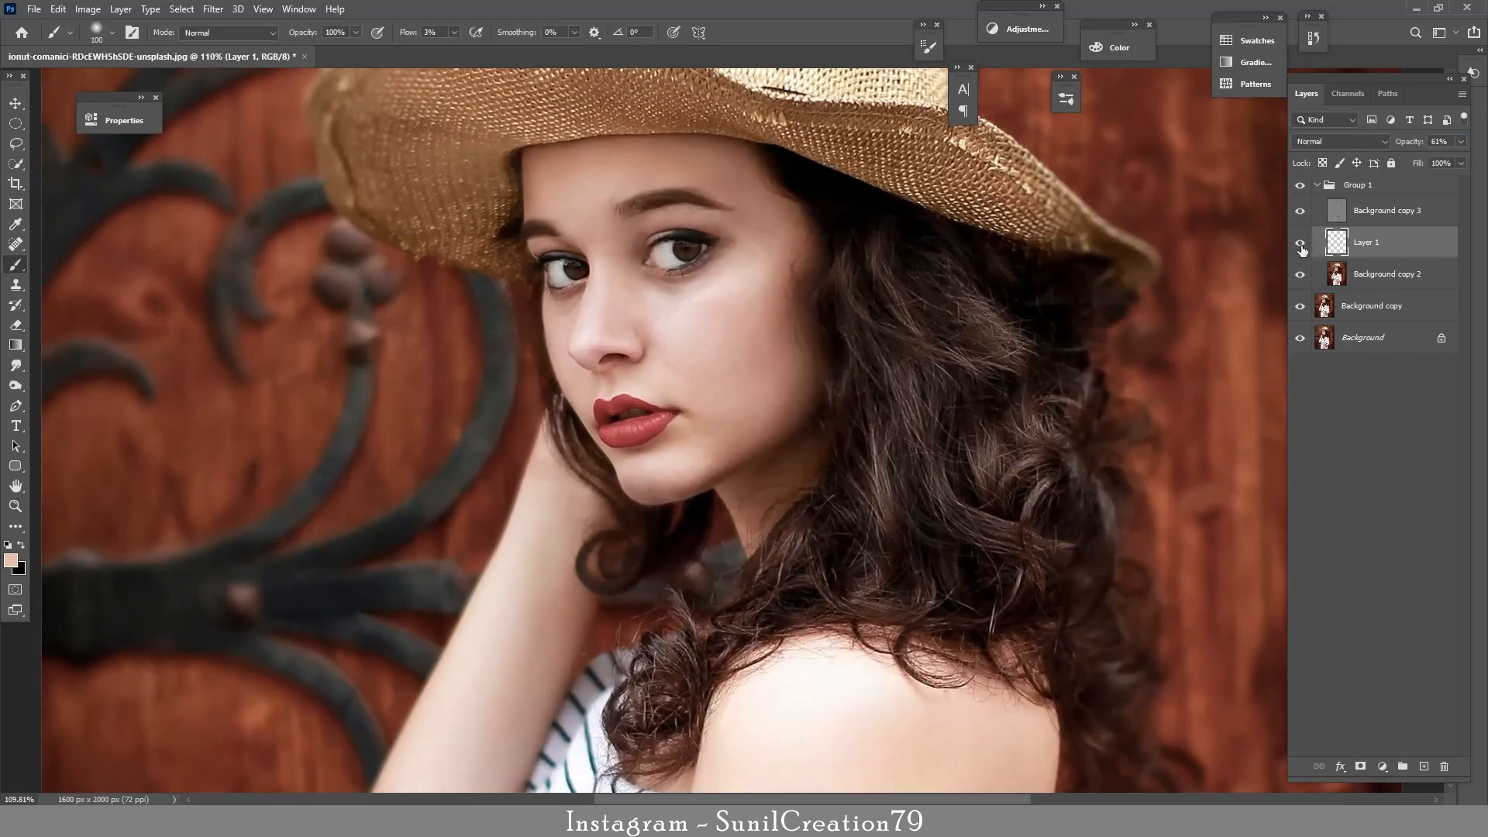
Step: Add an empty layer above Layer 1 for the Mixer Brush and hide the Background copy 3 texture layer
{"action": "left_click", "coordinate": [1424, 767]}
{"action": "key", "text": "shift+b"}
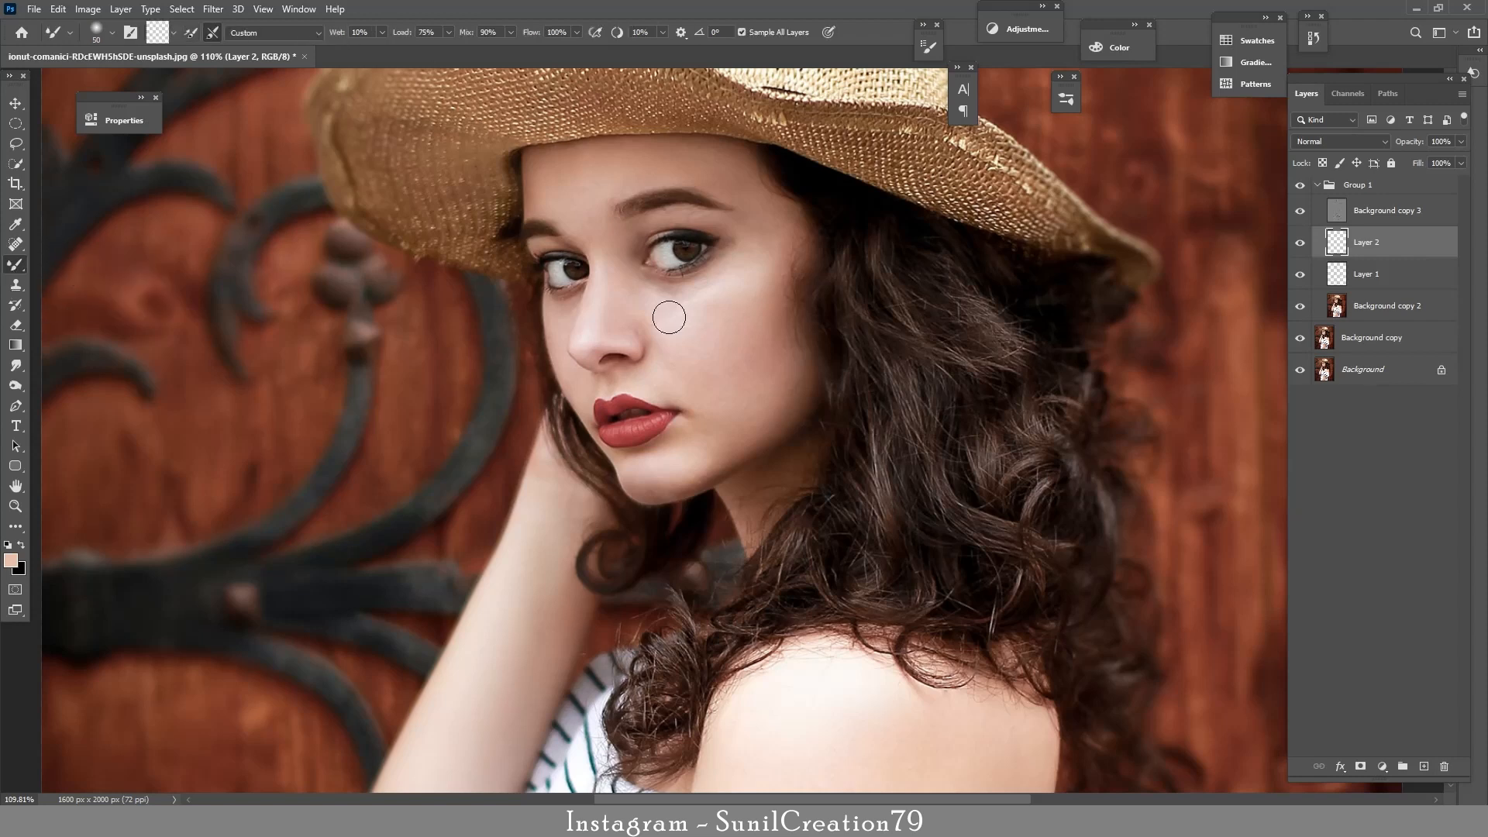
{"action": "left_click", "coordinate": [1301, 211]}
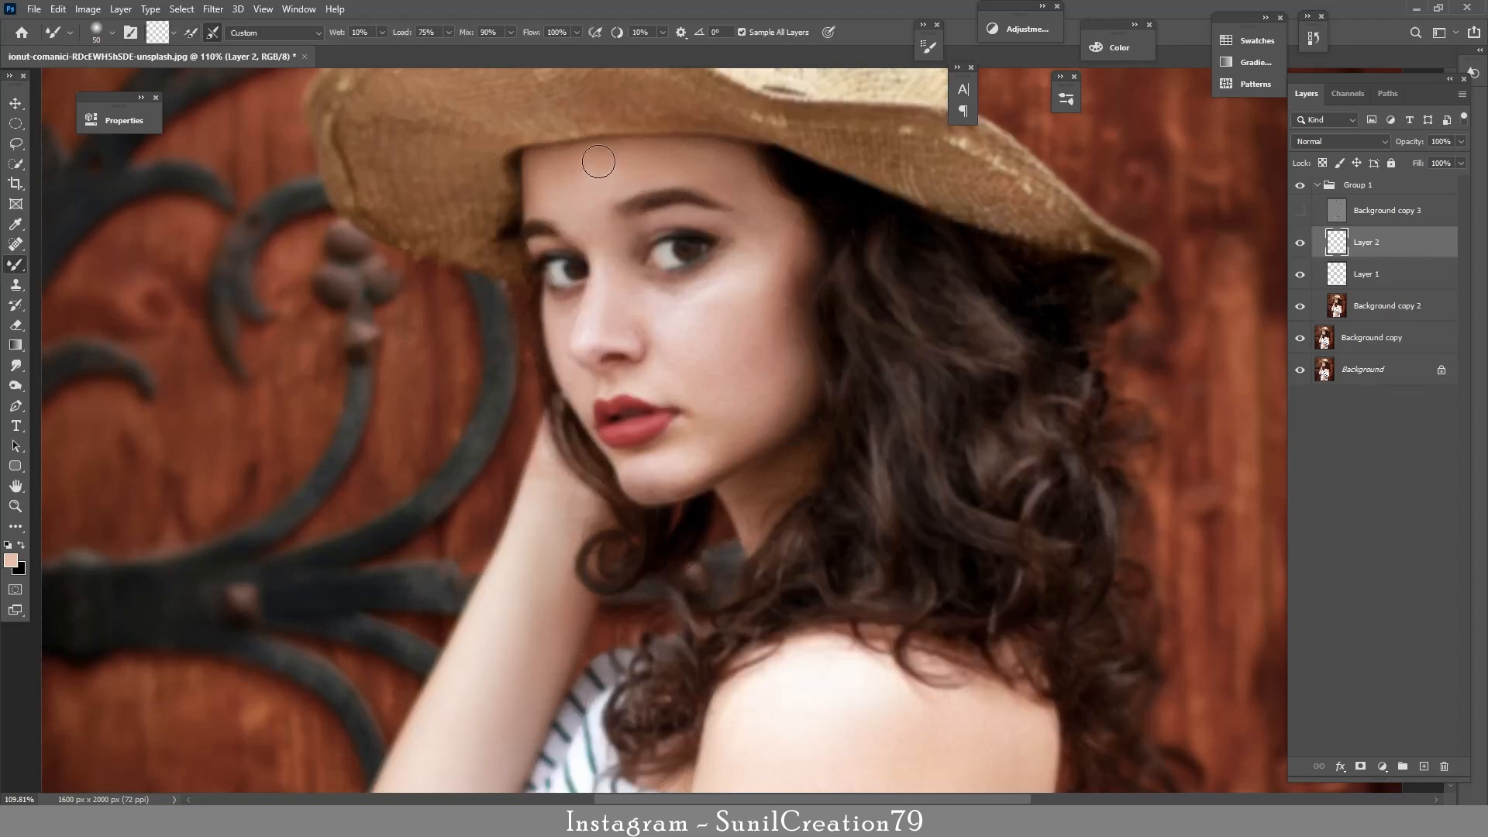
Step: Blend the skin tones of the face on Layer 2 with the Mixer Brush
{"action": "key", "text": "bracketright"}
{"action": "key", "text": "bracketright"}
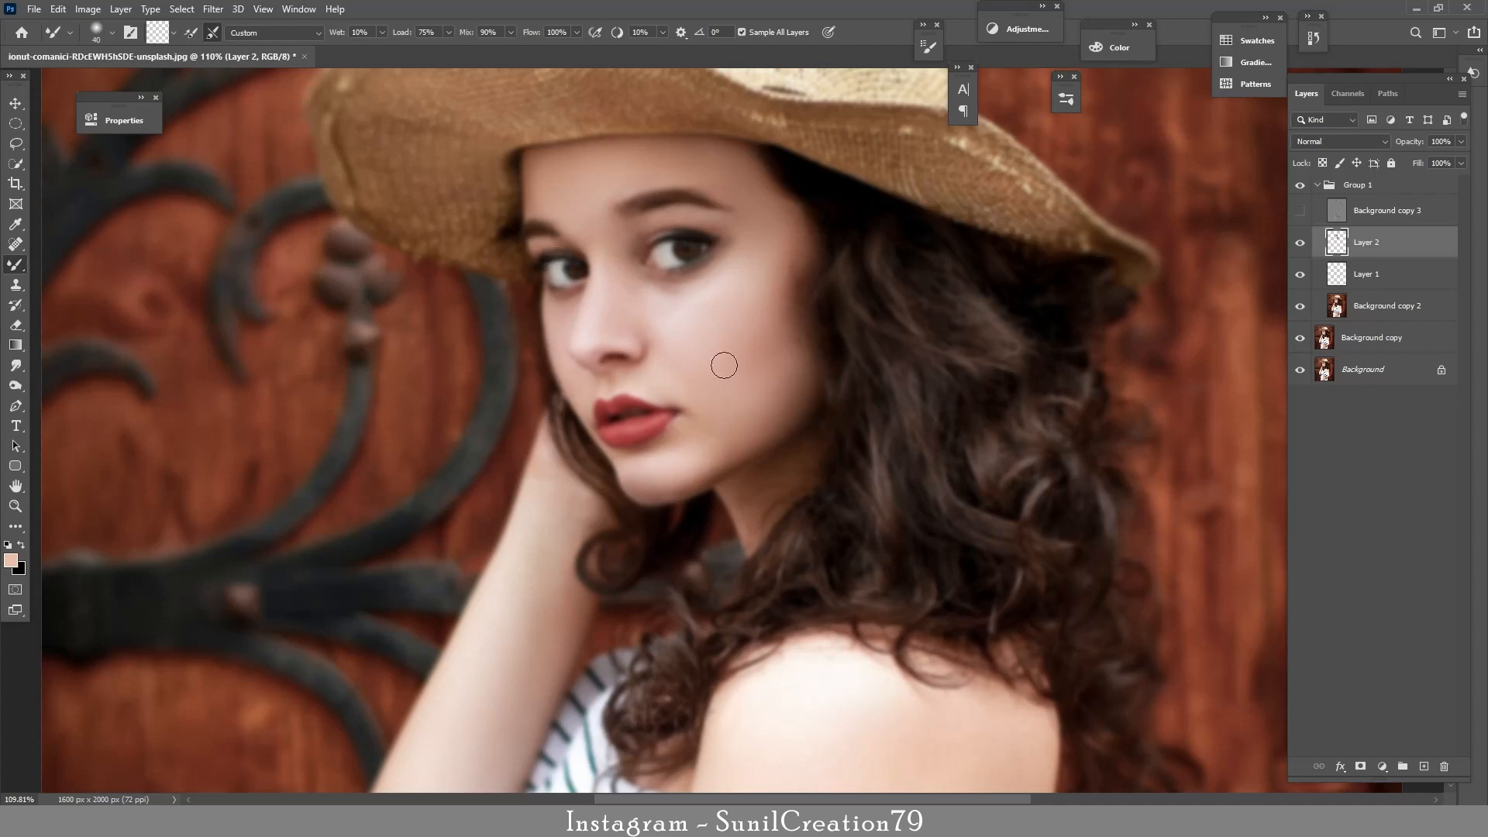
{"action": "left_click_drag", "start_coordinate": [792, 369], "coordinate": [800, 273]}
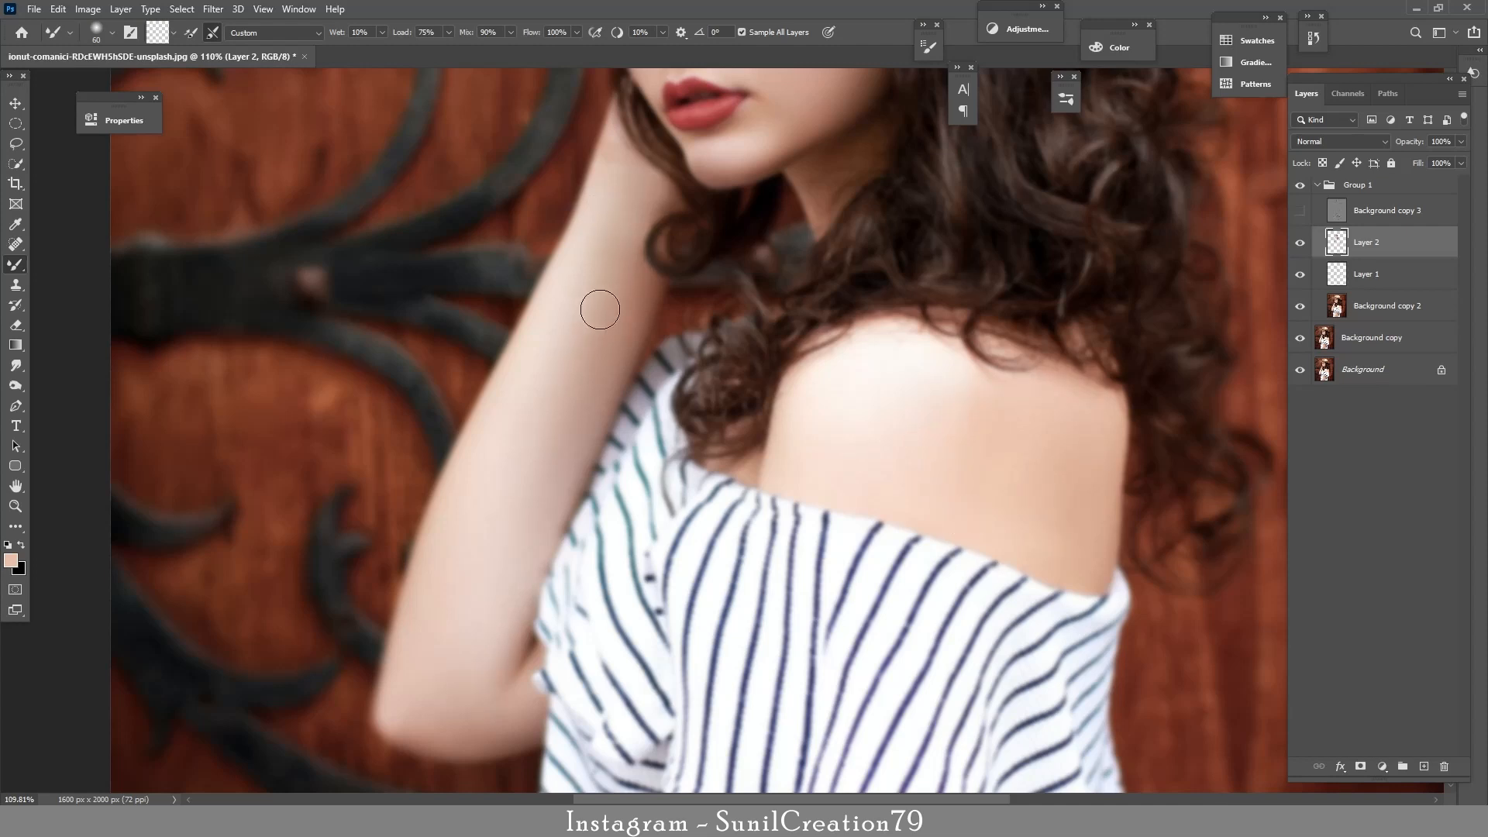
Step: Enlarge the Mixer Brush to 90 and smooth the skin of the lower arm below the sleeve
{"action": "mouse_move", "coordinate": [830, 558]}
{"action": "left_mouse_down"}
{"action": "mouse_move", "coordinate": [871, 445]}
{"action": "mouse_move", "coordinate": [857, 335]}
{"action": "left_mouse_up"}
{"action": "key", "text": "]"}
{"action": "key", "text": "]"}
{"action": "key", "text": "]"}
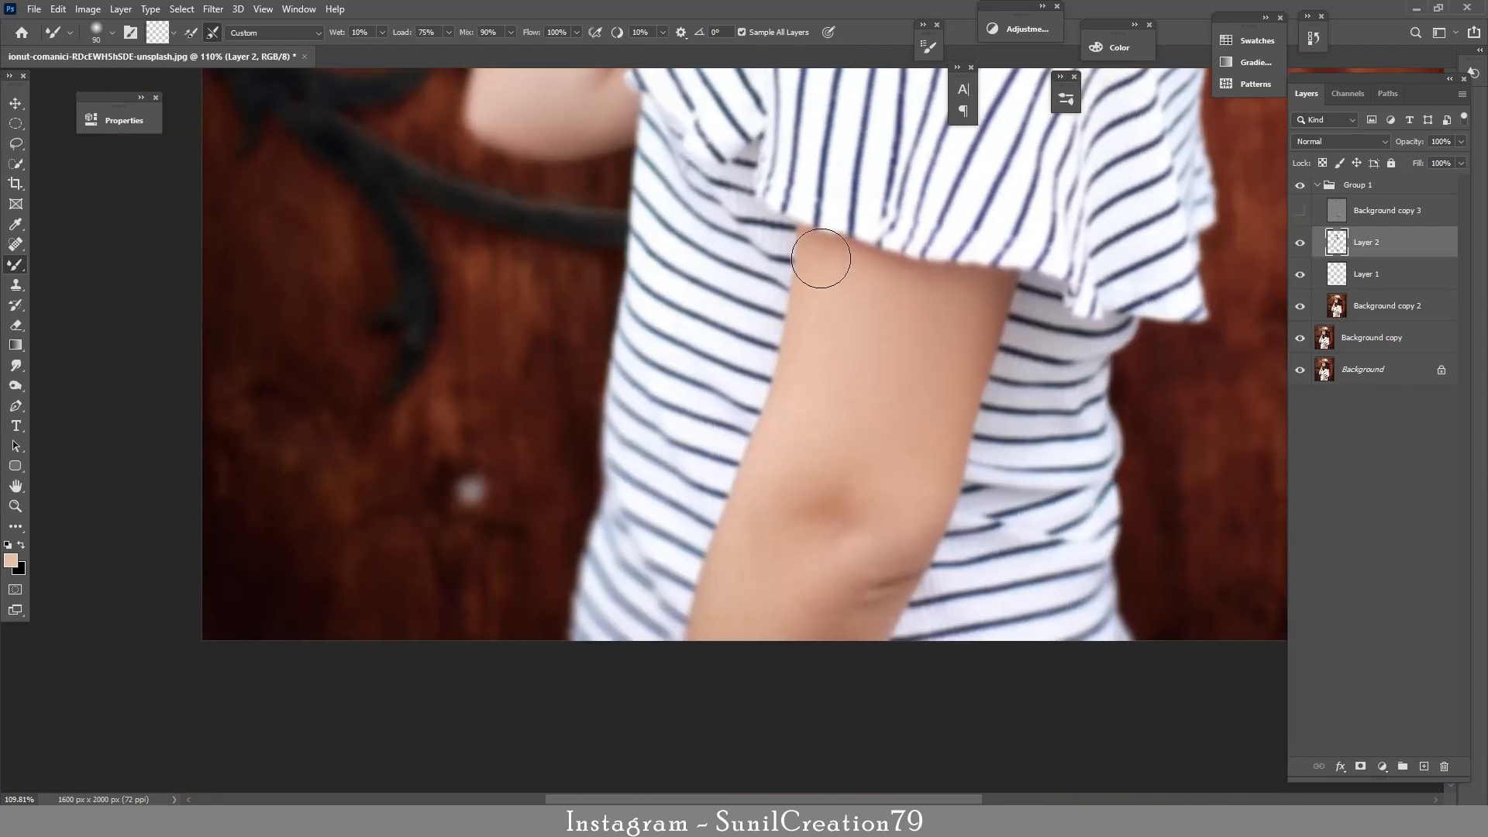
{"action": "mouse_move", "coordinate": [821, 503]}
{"action": "left_mouse_down"}
{"action": "mouse_move", "coordinate": [751, 601]}
{"action": "mouse_move", "coordinate": [904, 534]}
{"action": "mouse_move", "coordinate": [873, 594]}
{"action": "mouse_move", "coordinate": [801, 553]}
{"action": "left_mouse_up"}
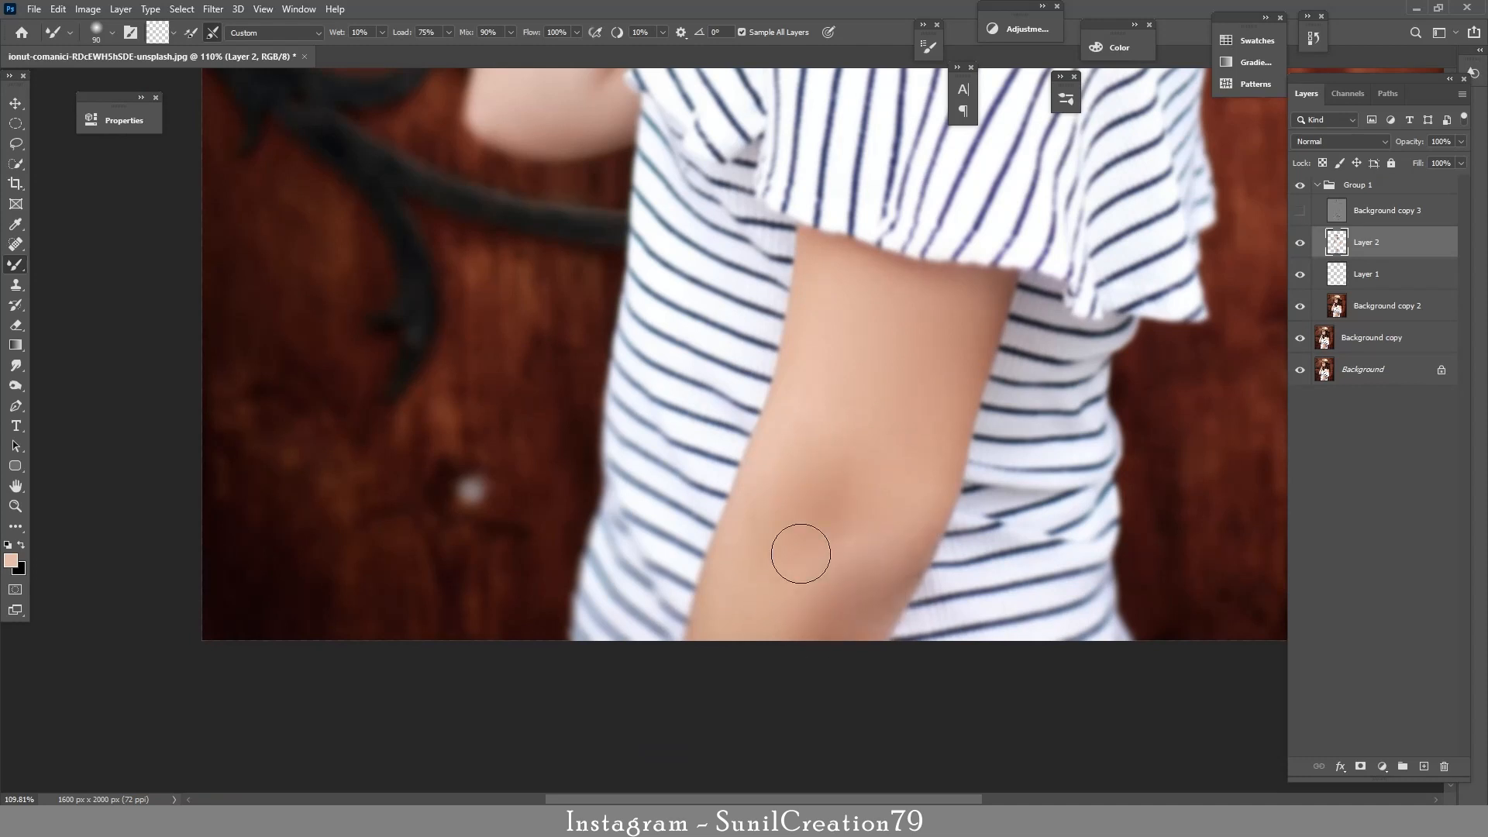
Step: Show the Background copy 3 texture layer again and lower Layer 2's opacity to 58%
{"action": "key", "text": "z"}
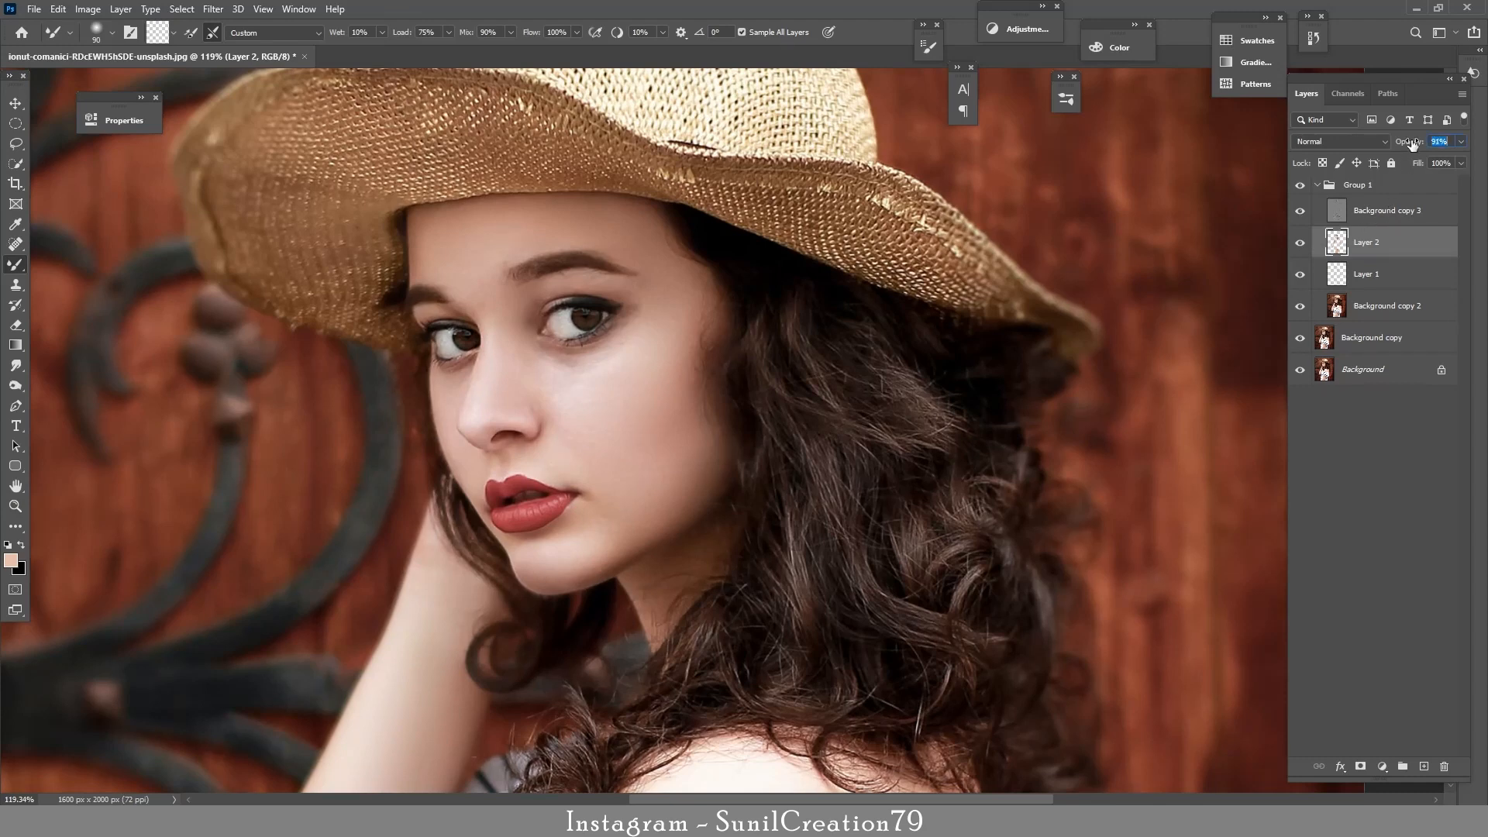
{"action": "left_click_drag", "start_coordinate": [1413, 144], "coordinate": [1410, 144]}
{"action": "key", "text": "z"}
{"action": "left_click_drag", "start_coordinate": [985, 420], "coordinate": [872, 420]}
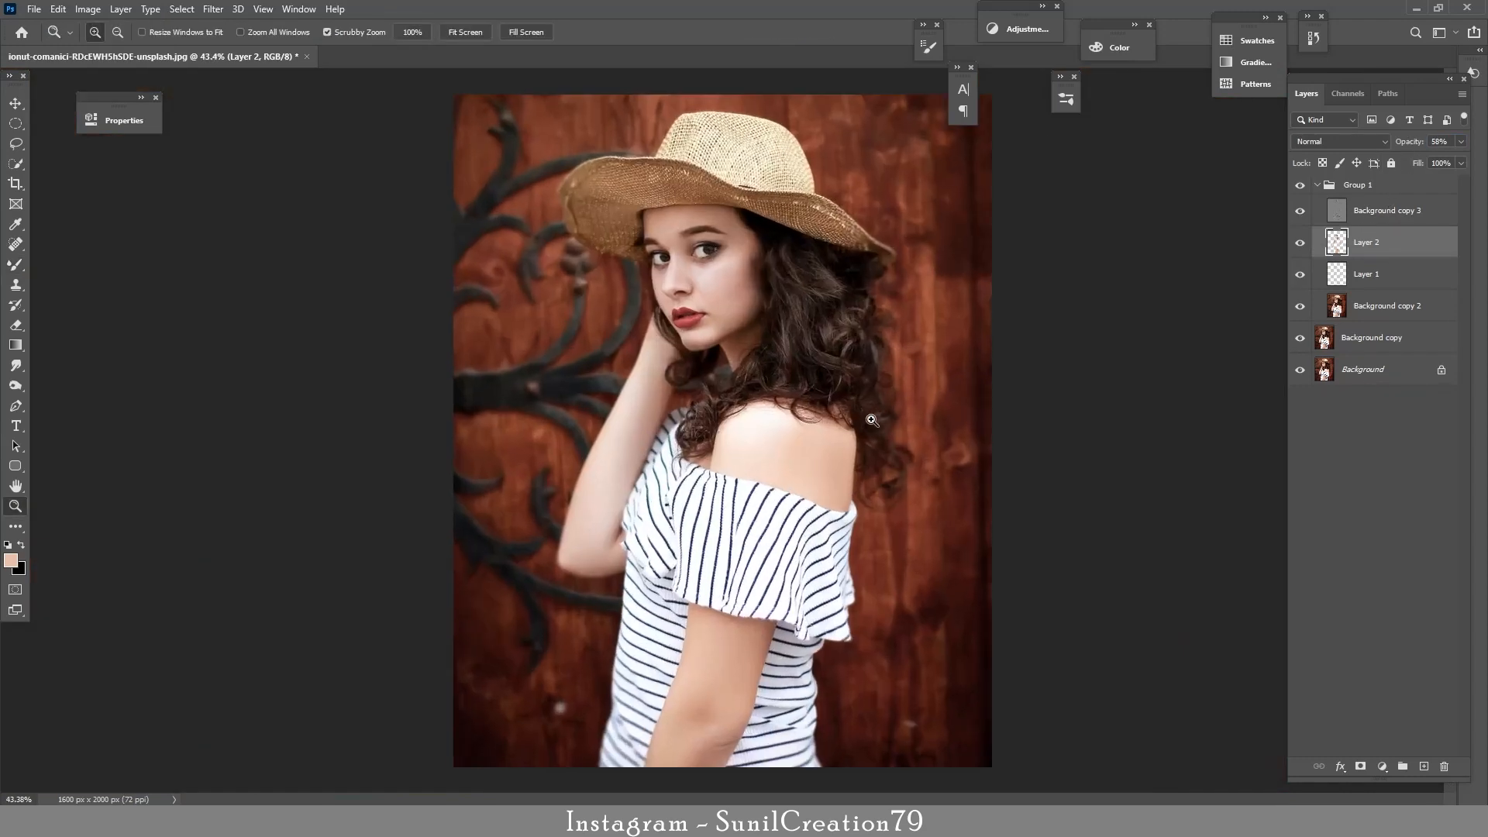
{"action": "key", "text": "b"}
{"action": "left_click", "coordinate": [1300, 243]}
{"action": "left_click", "coordinate": [1301, 245]}
{"action": "key", "text": "z"}
{"action": "mouse_move", "coordinate": [791, 254]}
{"action": "left_mouse_down"}
{"action": "mouse_move", "coordinate": [833, 253]}
{"action": "mouse_move", "coordinate": [783, 253]}
{"action": "left_mouse_up"}
{"action": "key", "text": "b"}
Step: Stamp all visible layers into a new layer above Group 1 and open it in the Camera Raw Filter
{"action": "left_click", "coordinate": [1410, 194]}
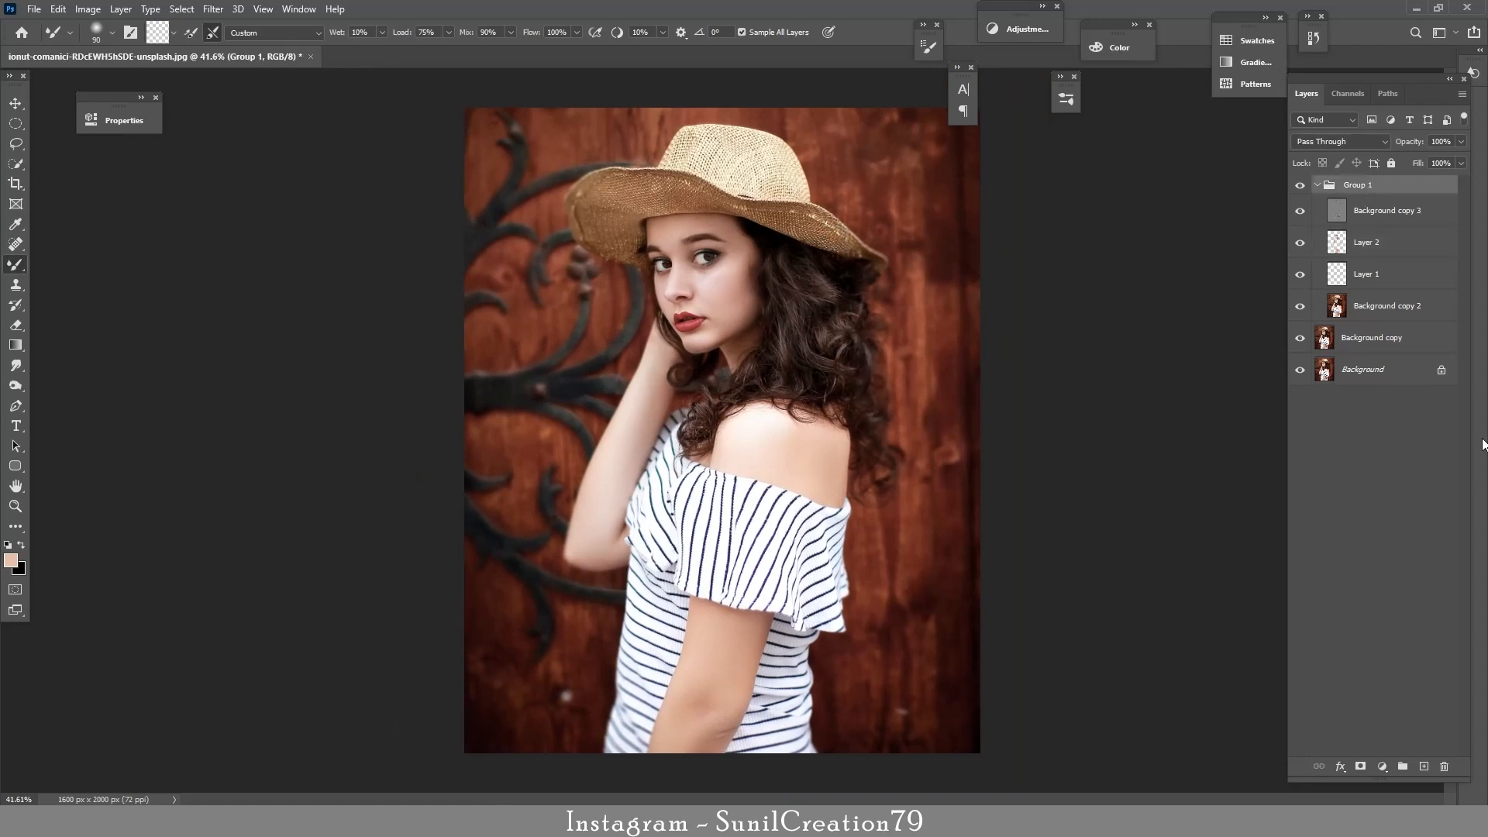
{"action": "left_click", "coordinate": [212, 9]}
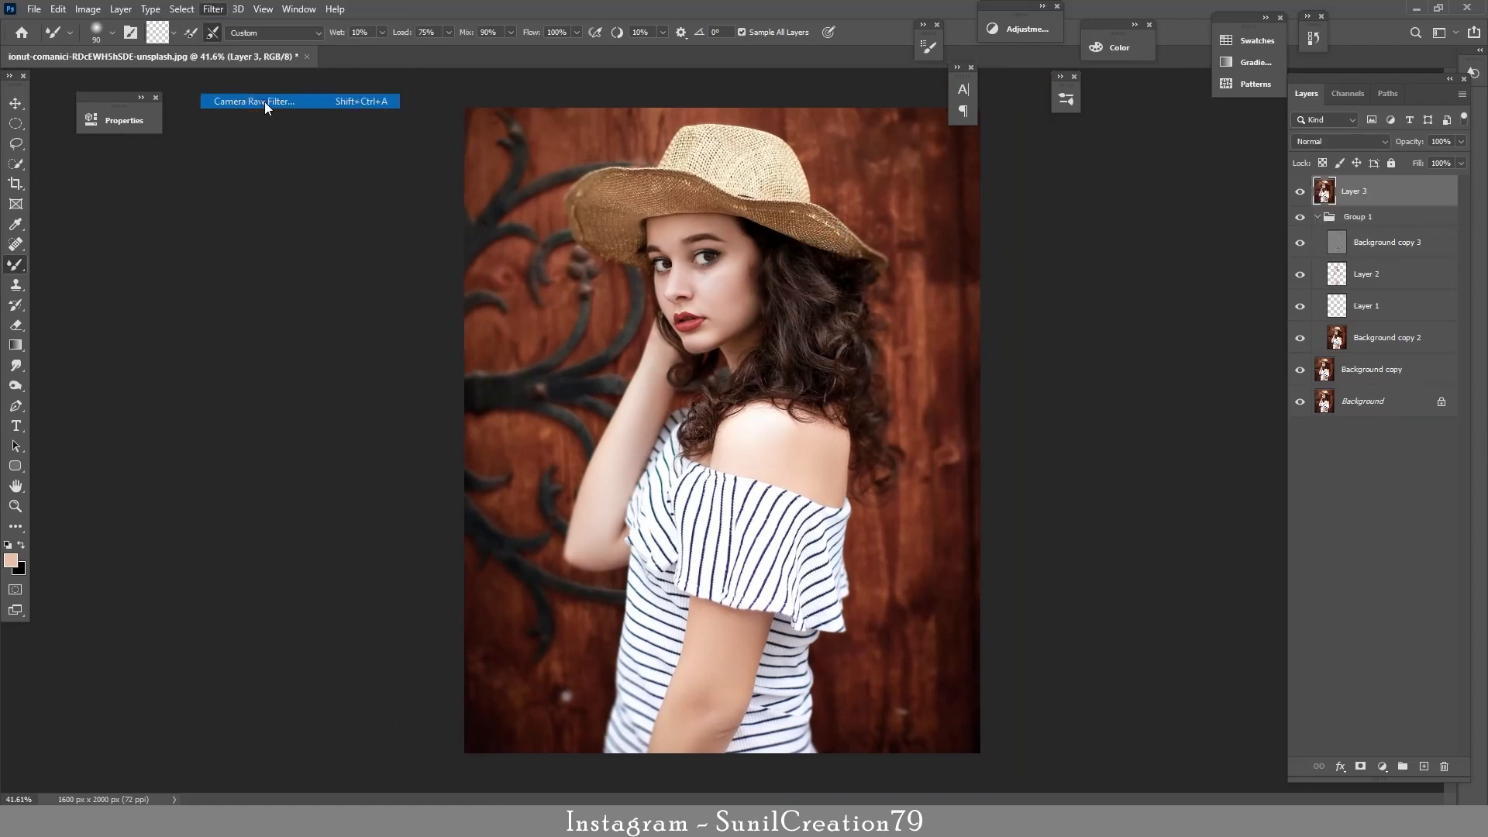
{"action": "left_click", "coordinate": [256, 105]}
{"action": "scroll", "coordinate": [1430, 545], "scroll_direction": "up", "scroll_amount": 10}
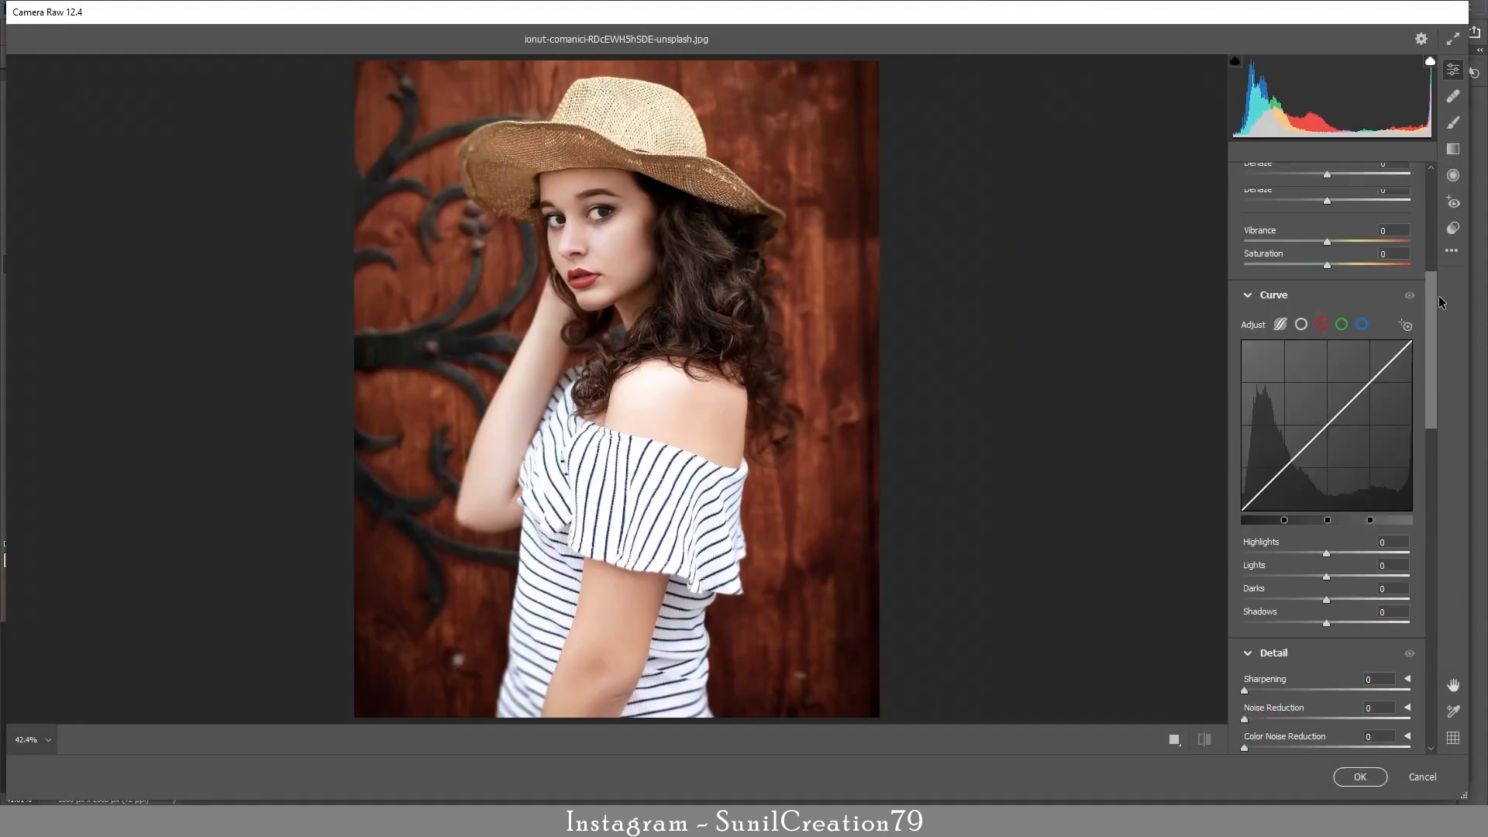
Step: In the Color Mixer, raise the hue of the reds and set the luminance of the oranges to +15
{"action": "scroll", "coordinate": [1433, 552], "scroll_direction": "down", "scroll_amount": 4}
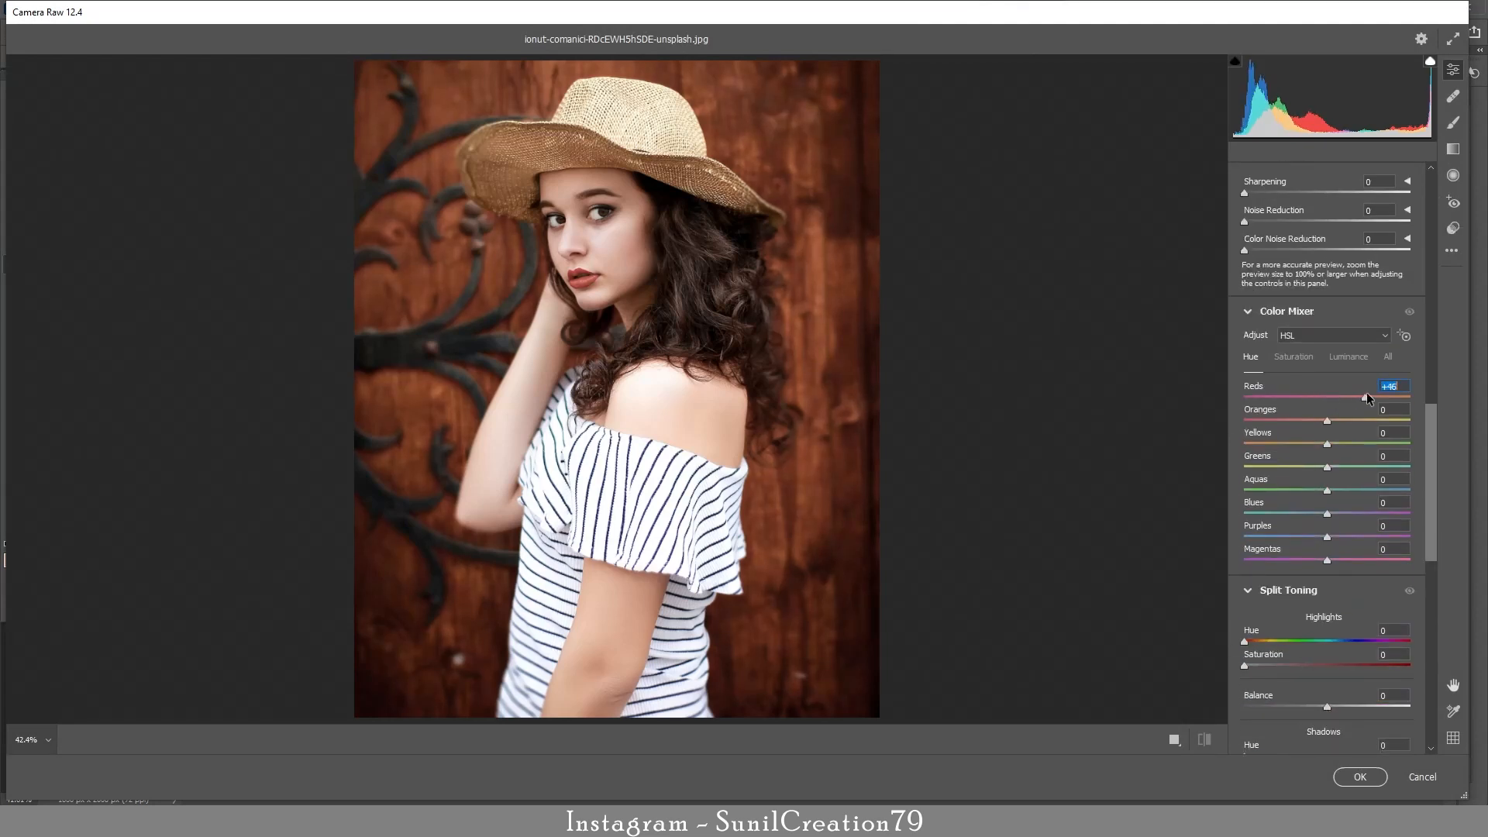
{"action": "left_click_drag", "start_coordinate": [1367, 395], "coordinate": [1338, 422]}
{"action": "left_click", "coordinate": [1292, 357]}
{"action": "left_click", "coordinate": [1349, 356]}
{"action": "scroll", "coordinate": [1426, 583], "scroll_direction": "down", "scroll_amount": 1}
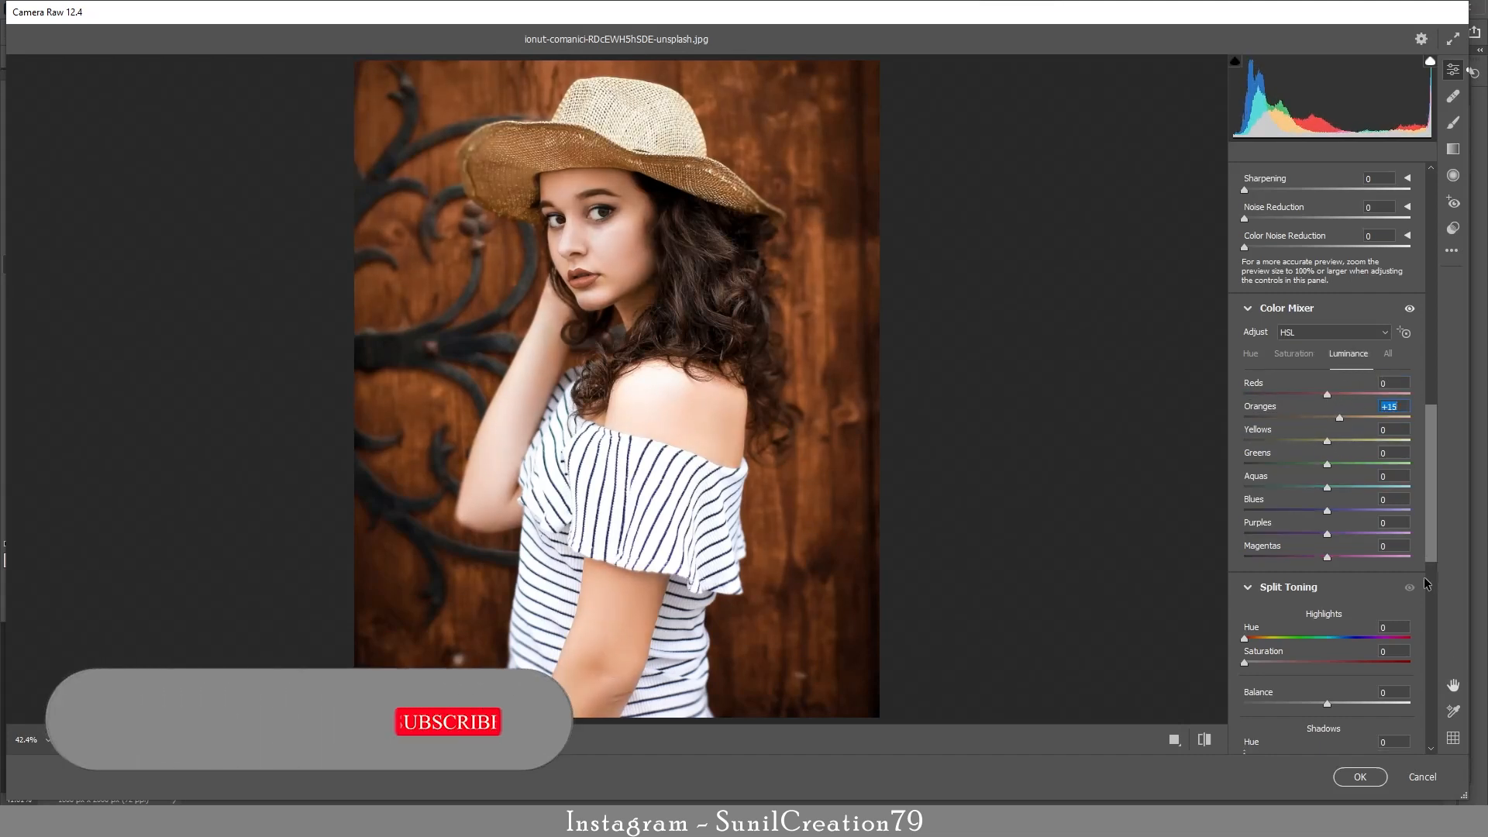
Step: Set the Blue Primary calibration to saturation +38 and hue -15, and apply the Camera Raw Filter
{"action": "scroll", "coordinate": [1424, 583], "scroll_direction": "down", "scroll_amount": 10}
{"action": "mouse_move", "coordinate": [1330, 740]}
{"action": "left_mouse_down"}
{"action": "mouse_move", "coordinate": [1361, 738]}
{"action": "mouse_move", "coordinate": [1316, 714]}
{"action": "left_mouse_up"}
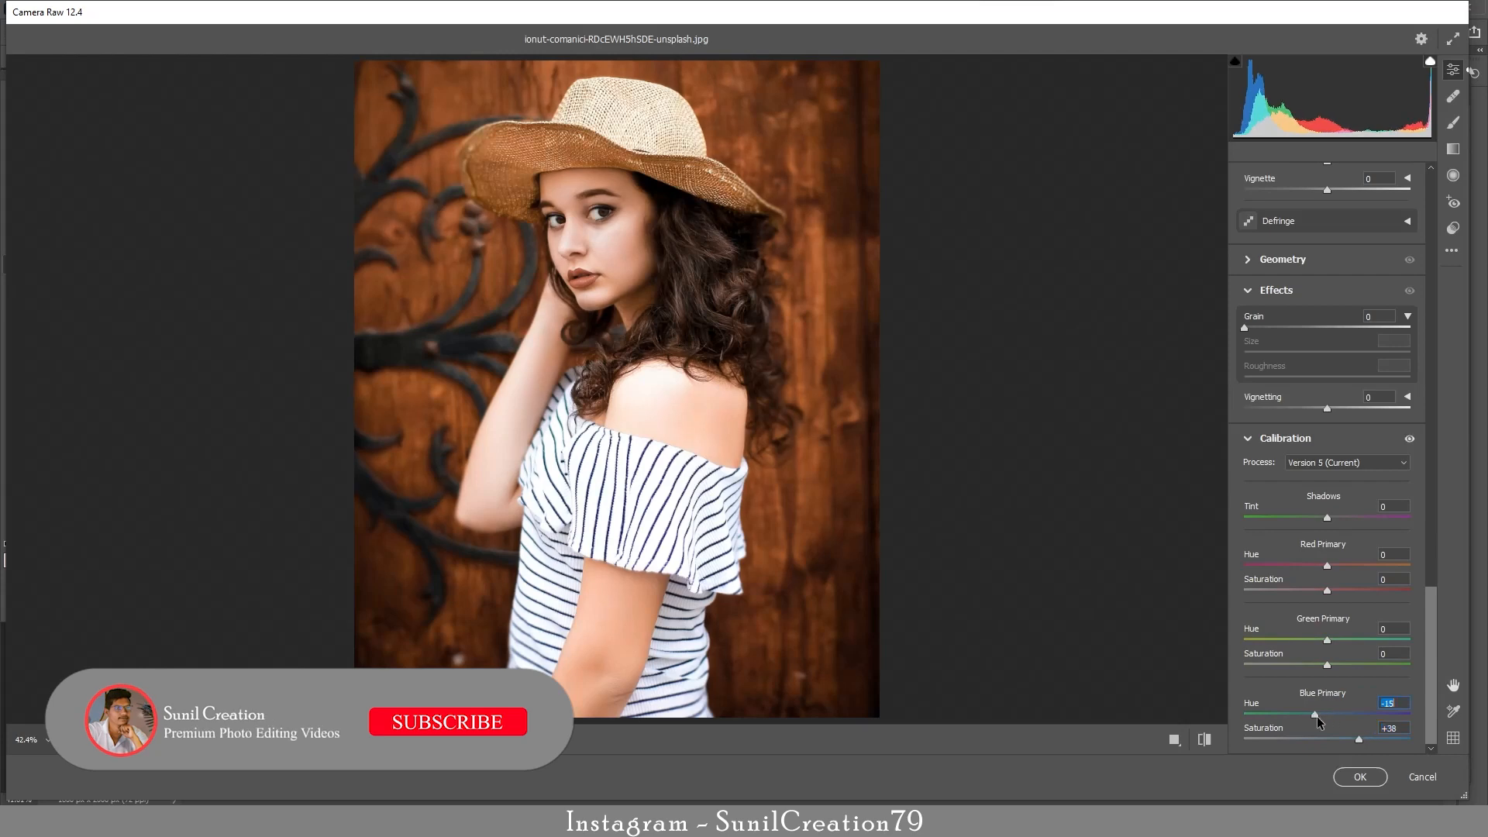
{"action": "left_click", "coordinate": [1365, 784]}
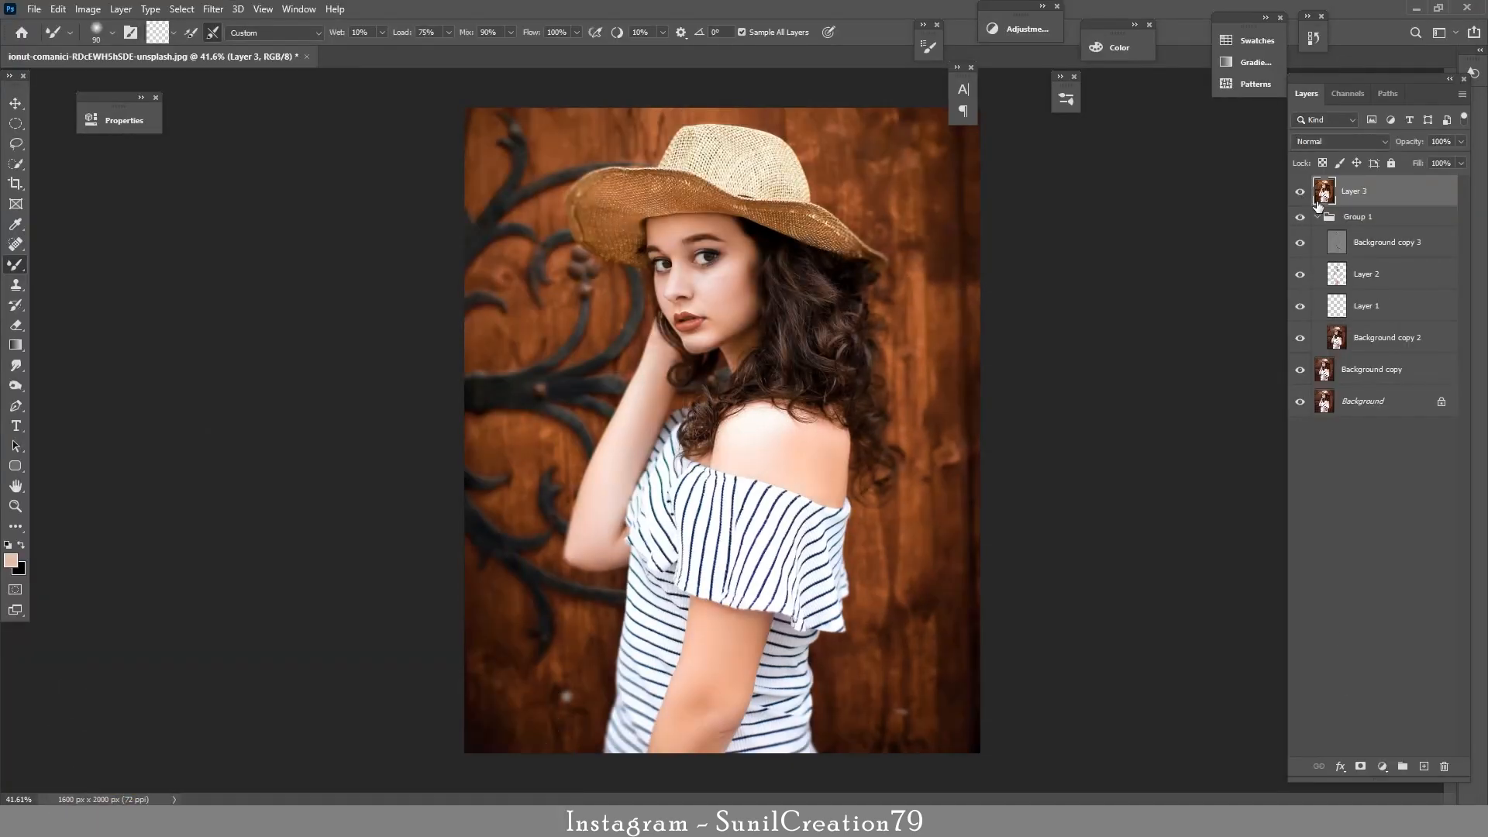
Step: Add a Curves adjustment above Layer 3 and pull the RGB curve down at input 154 to output 99
{"action": "left_click", "coordinate": [1382, 766]}
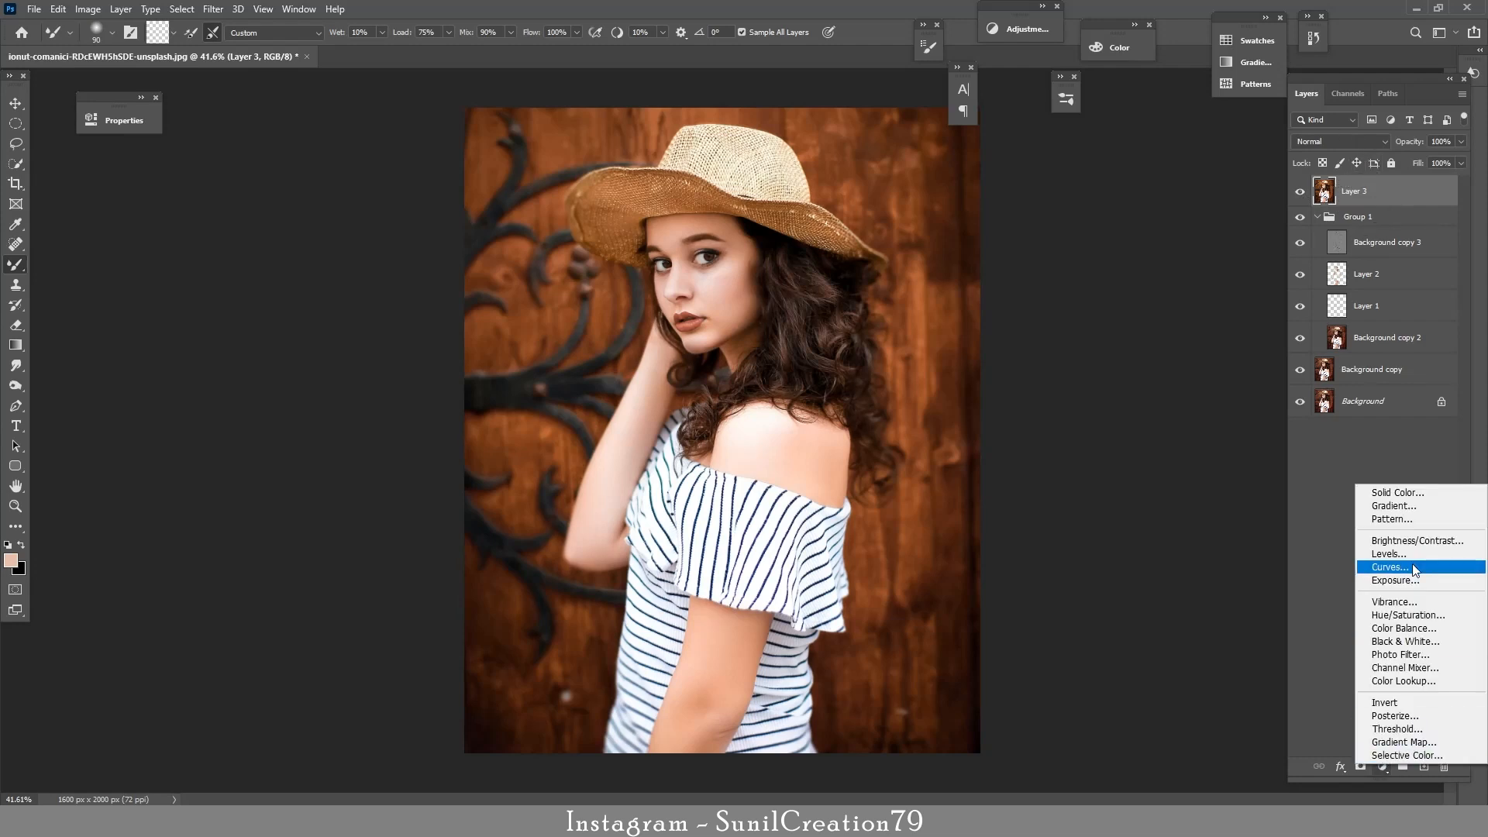
{"action": "left_click", "coordinate": [1412, 565]}
{"action": "left_click_drag", "start_coordinate": [284, 277], "coordinate": [296, 291]}
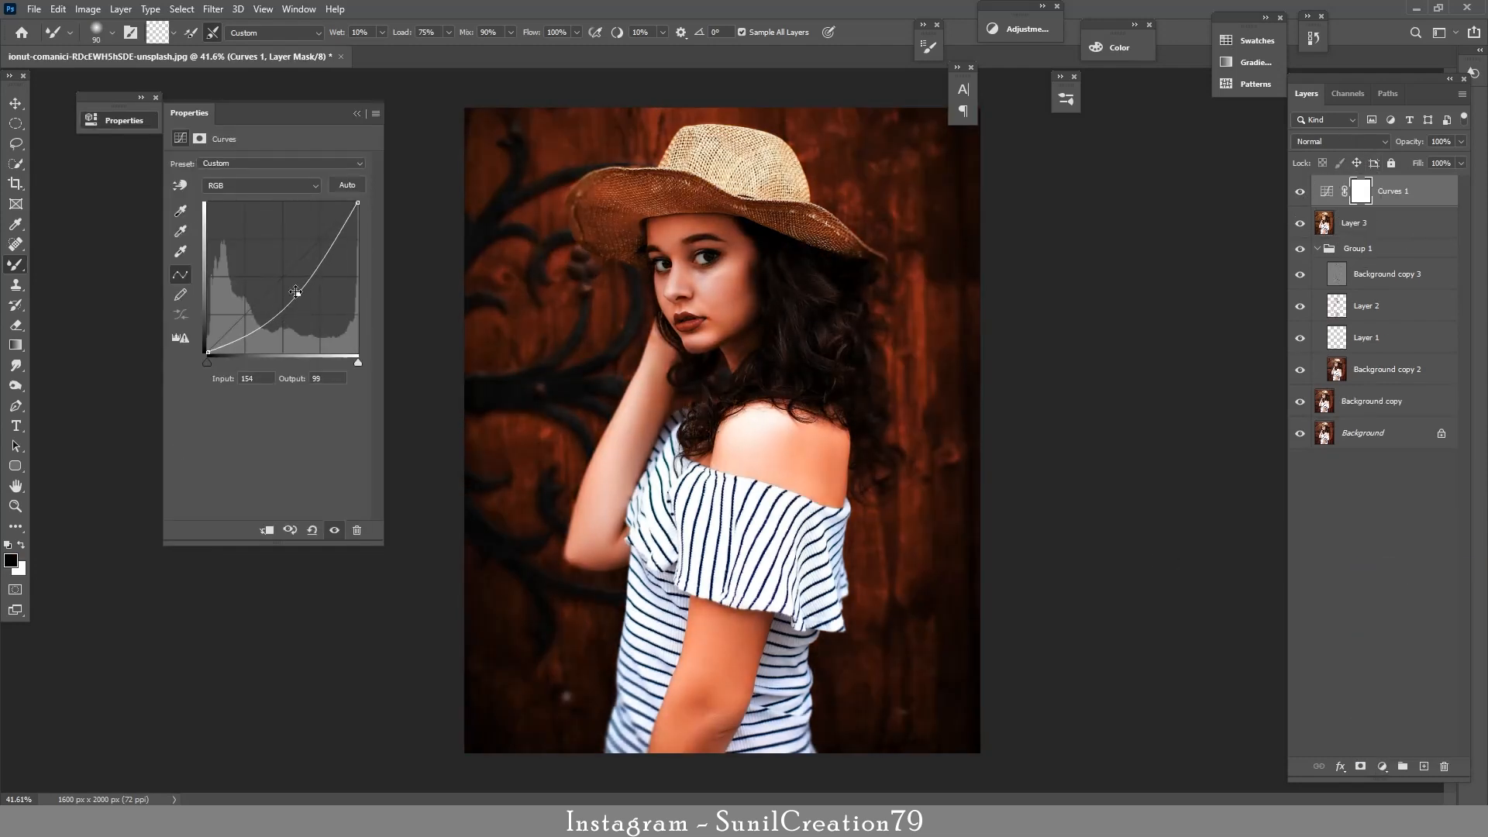
{"action": "left_click", "coordinate": [354, 114]}
Step: Split the Underlying Layer highlight Blend If of Curves 1 to 0 / 255 and lower the layer's opacity to 50%
{"action": "double_click", "coordinate": [1426, 191]}
{"action": "left_click_drag", "start_coordinate": [1224, 534], "coordinate": [1268, 534]}
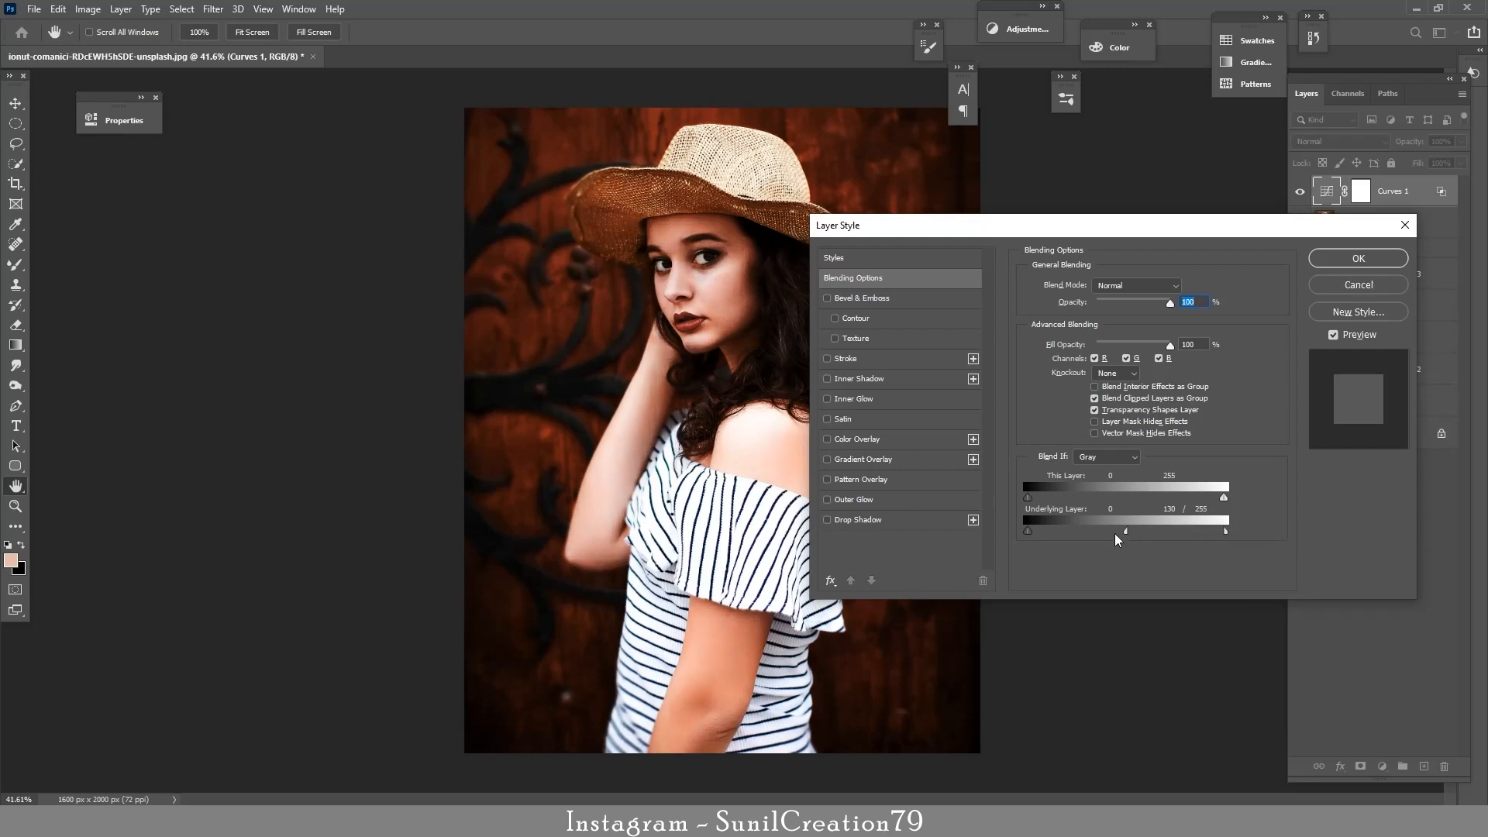
{"action": "left_click_drag", "start_coordinate": [1124, 533], "coordinate": [1029, 534]}
{"action": "left_click", "coordinate": [1333, 335]}
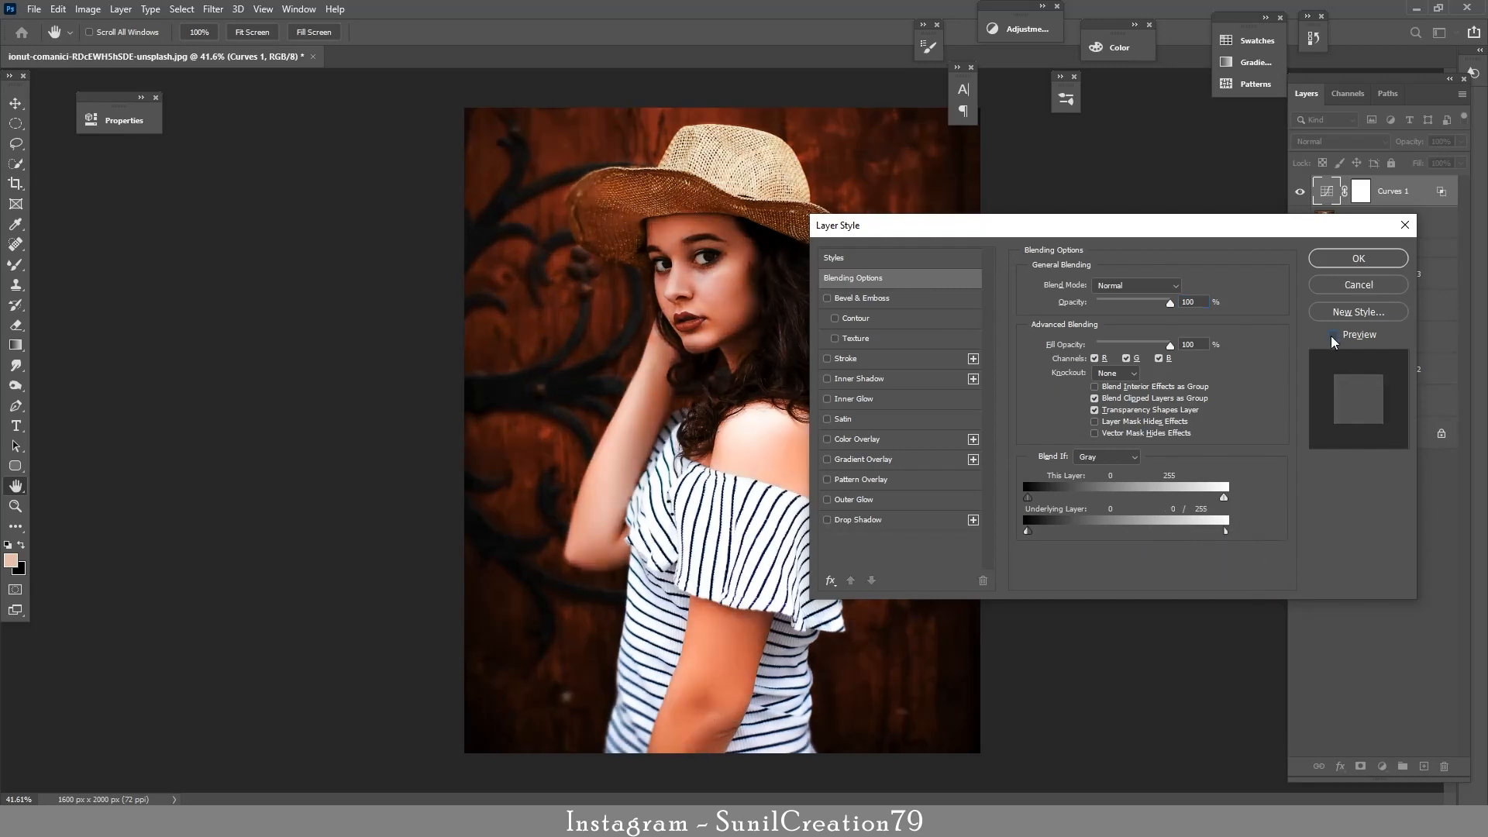
{"action": "left_click", "coordinate": [1333, 335]}
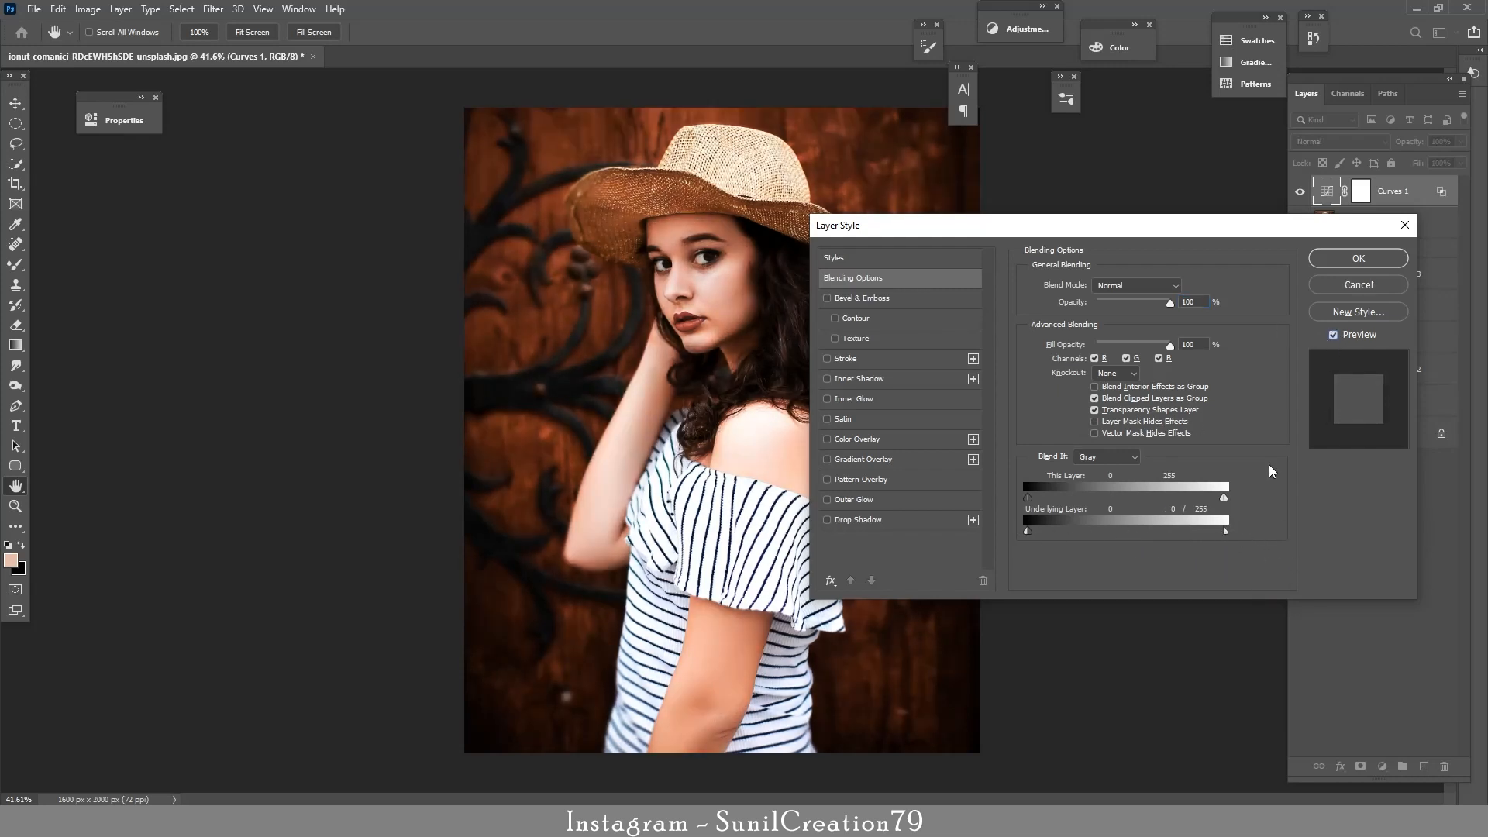
{"action": "left_click", "coordinate": [1355, 260]}
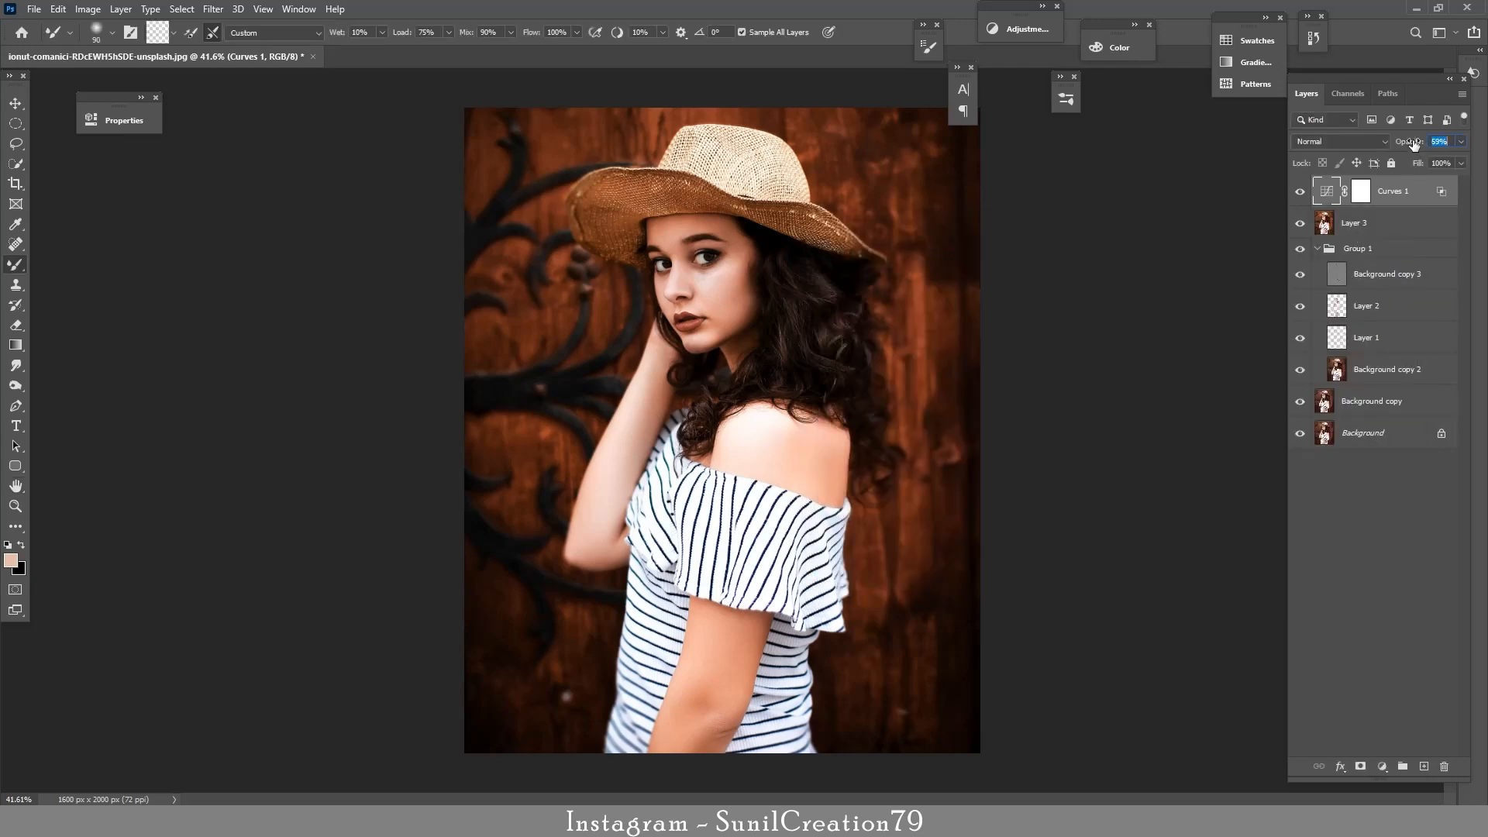
{"action": "left_click_drag", "start_coordinate": [1415, 143], "coordinate": [1413, 143]}
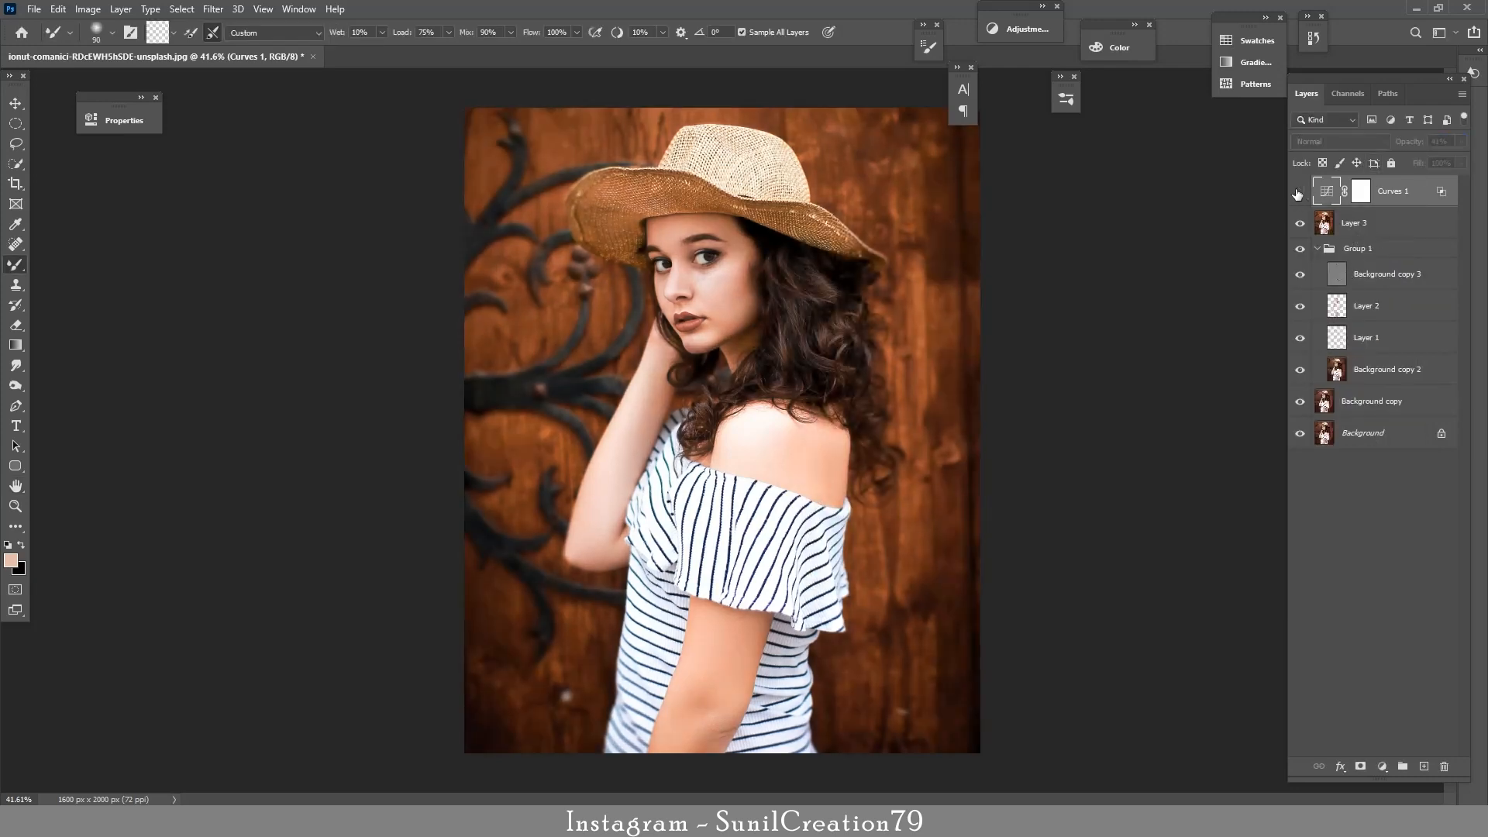
Step: Add a second Curves adjustment and lift the RGB curve at input 95 to output 145
{"action": "left_click", "coordinate": [1382, 766]}
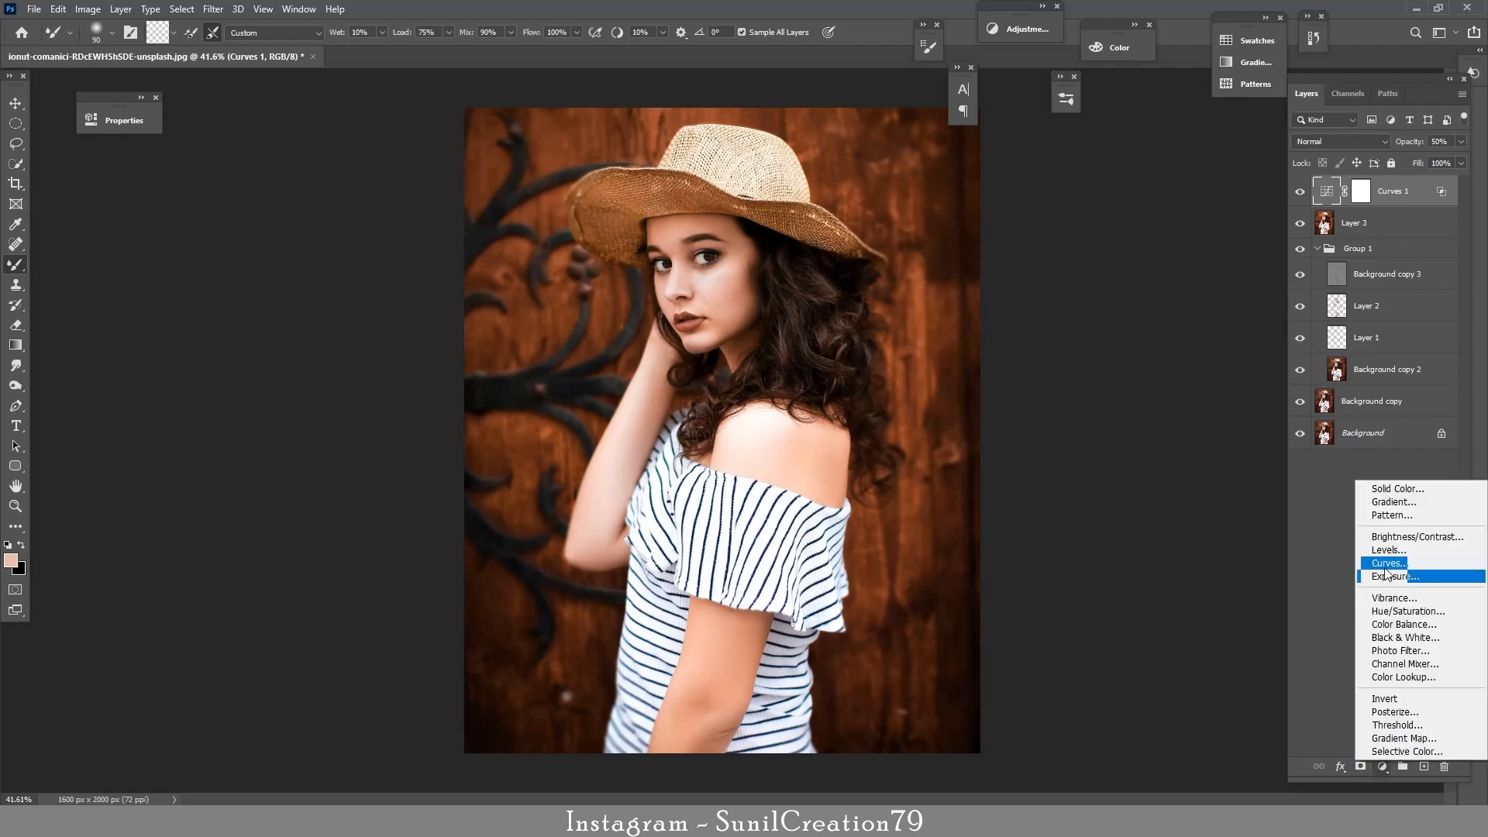
{"action": "left_click", "coordinate": [1387, 564]}
{"action": "left_click_drag", "start_coordinate": [263, 297], "coordinate": [264, 267]}
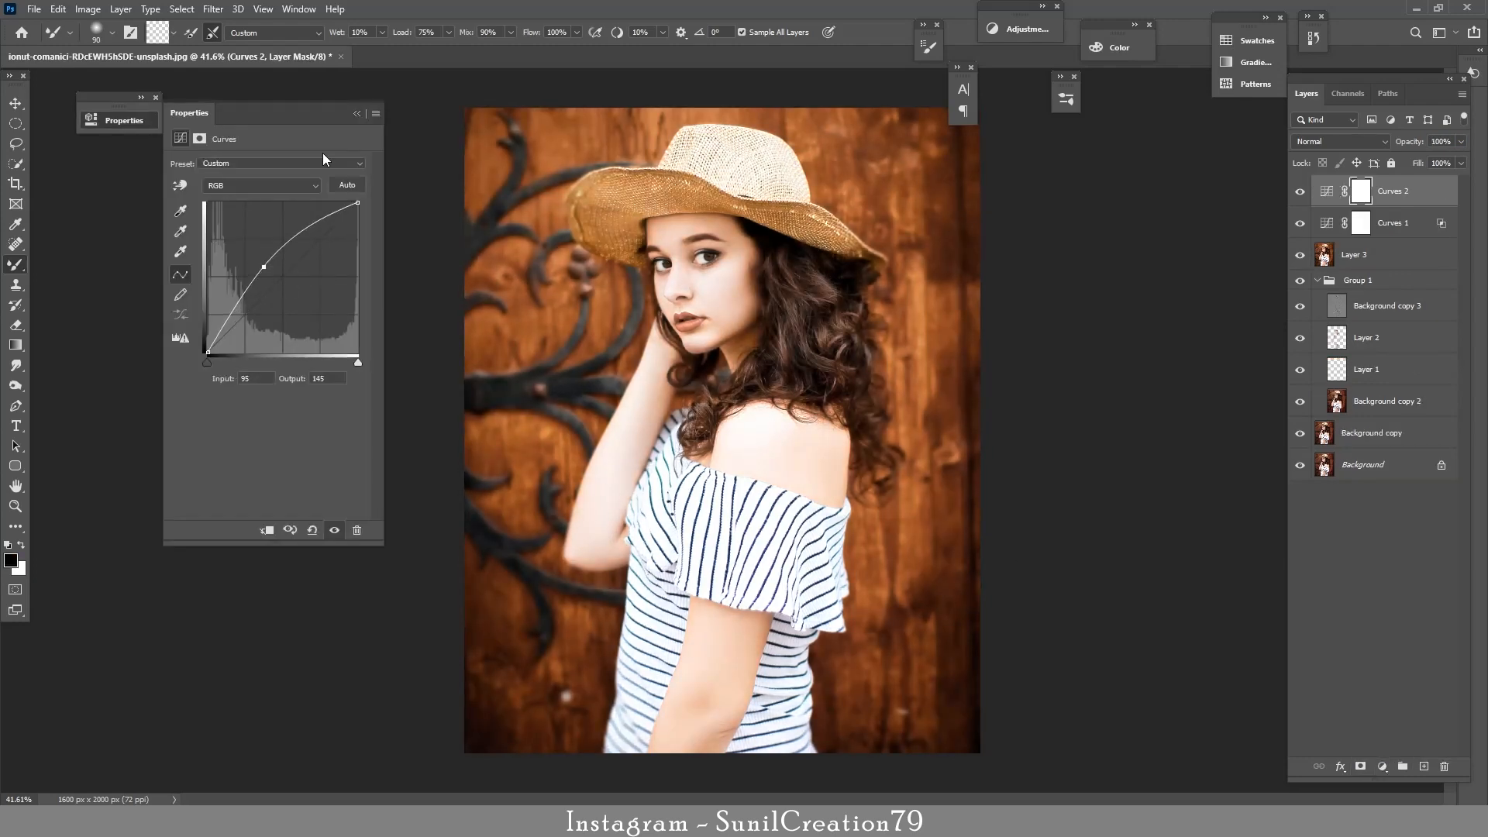
{"action": "left_click", "coordinate": [357, 114]}
Step: Split the Underlying Layer shadow Blend If of Curves 2 to 0 / about 183 and lower the layer's opacity to 41%
{"action": "double_click", "coordinate": [1426, 200]}
{"action": "left_click_drag", "start_coordinate": [1028, 532], "coordinate": [993, 529]}
{"action": "key", "text": "alt"}
{"action": "left_click_drag", "start_coordinate": [1136, 532], "coordinate": [1170, 517]}
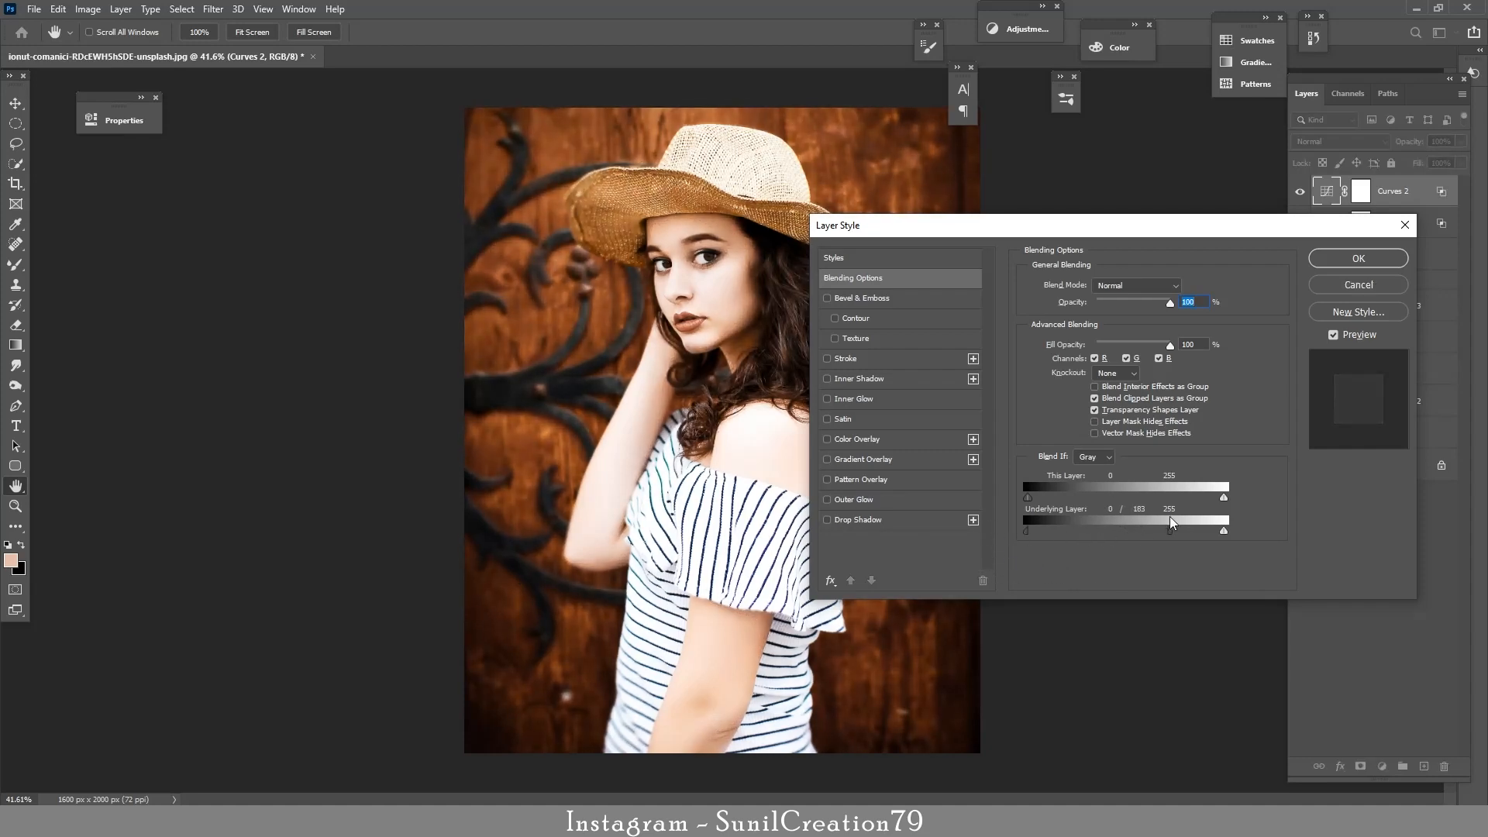
{"action": "left_click", "coordinate": [1340, 258]}
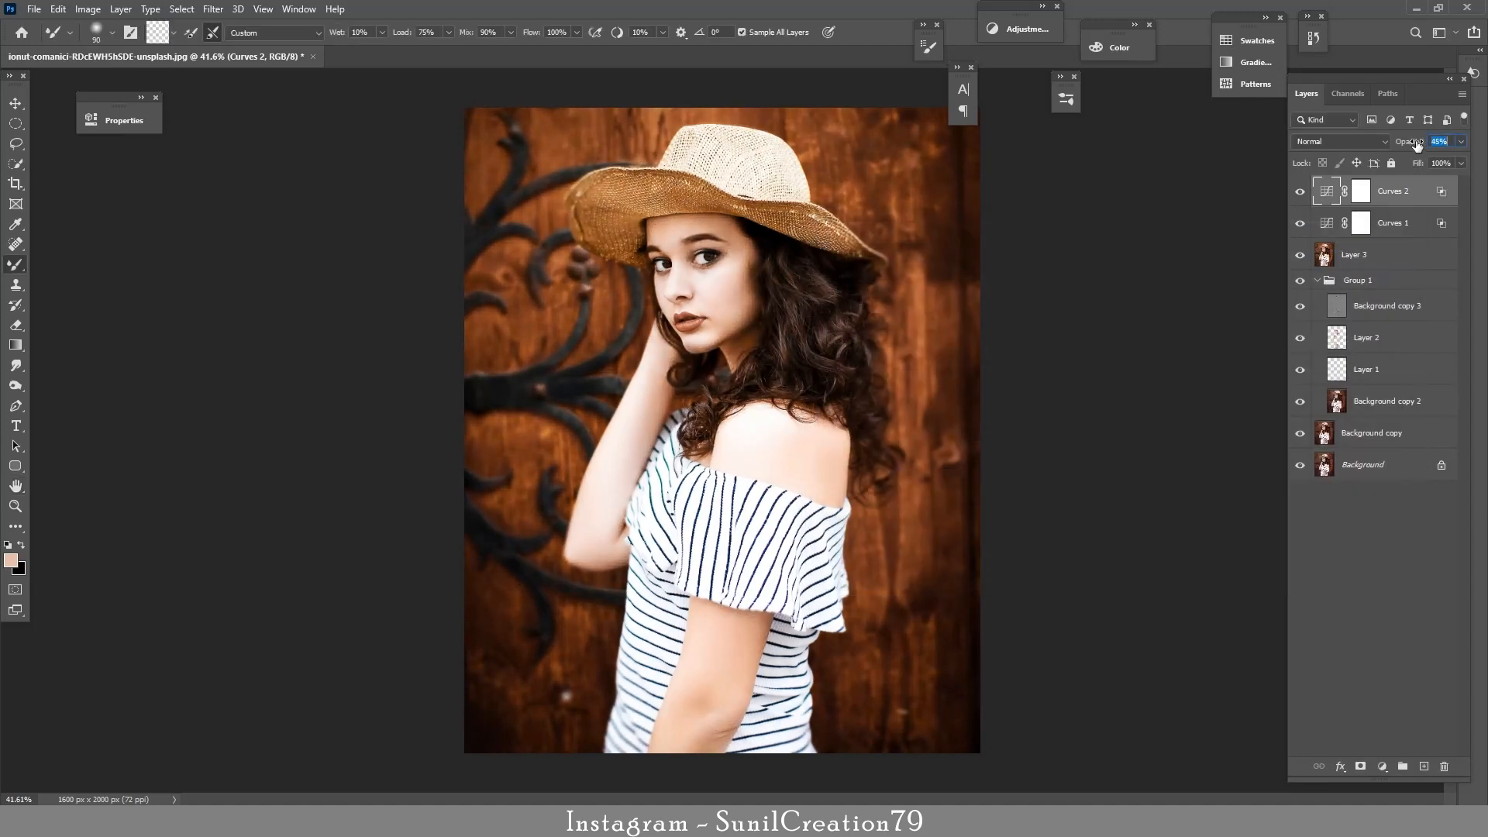
{"action": "type", "text": "15"}
{"action": "key", "text": "Return"}
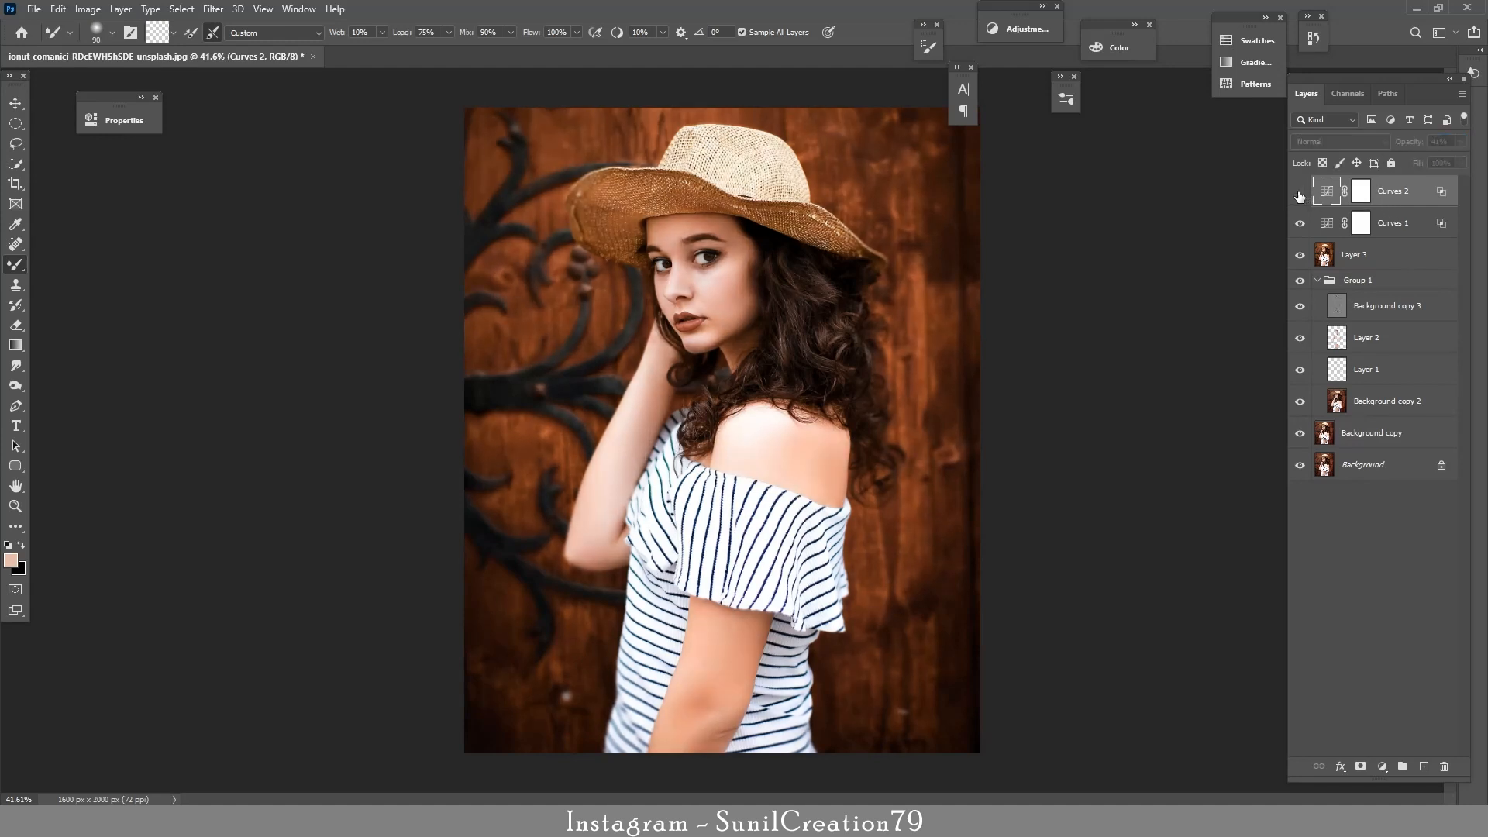
{"action": "left_click", "coordinate": [1301, 255]}
{"action": "left_click", "coordinate": [1301, 255]}
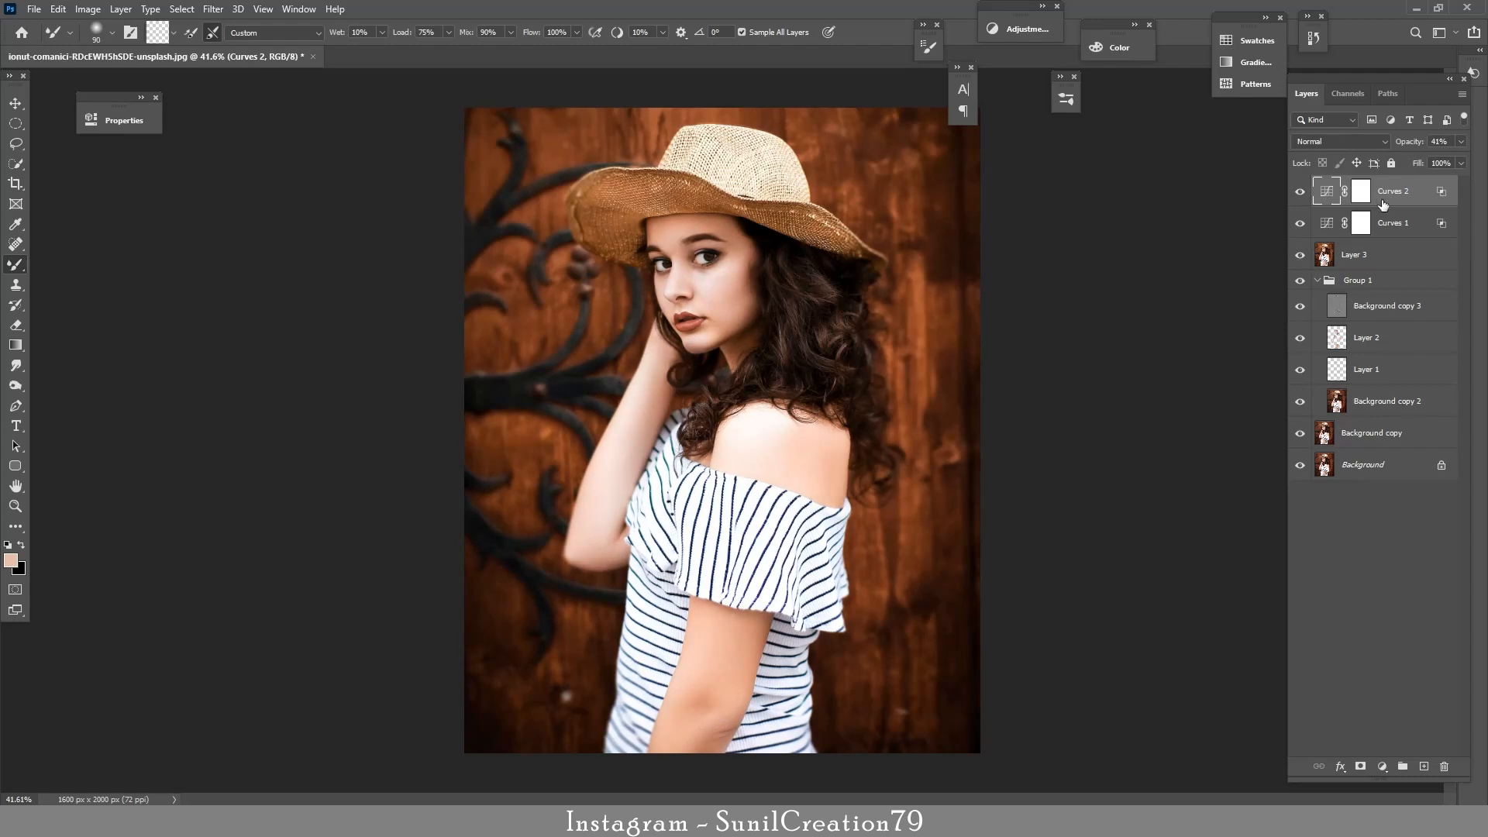
Step: Add a Selective Color adjustment with the reds set to Cyan +100, Magenta 0, Yellow -60 and Black -24
{"action": "left_click", "coordinate": [1382, 765]}
{"action": "left_click", "coordinate": [1387, 759]}
{"action": "left_click_drag", "start_coordinate": [267, 215], "coordinate": [362, 214]}
{"action": "mouse_move", "coordinate": [267, 245]}
{"action": "left_mouse_down"}
{"action": "mouse_move", "coordinate": [304, 245]}
{"action": "mouse_move", "coordinate": [249, 247]}
{"action": "mouse_move", "coordinate": [268, 245]}
{"action": "left_mouse_up"}
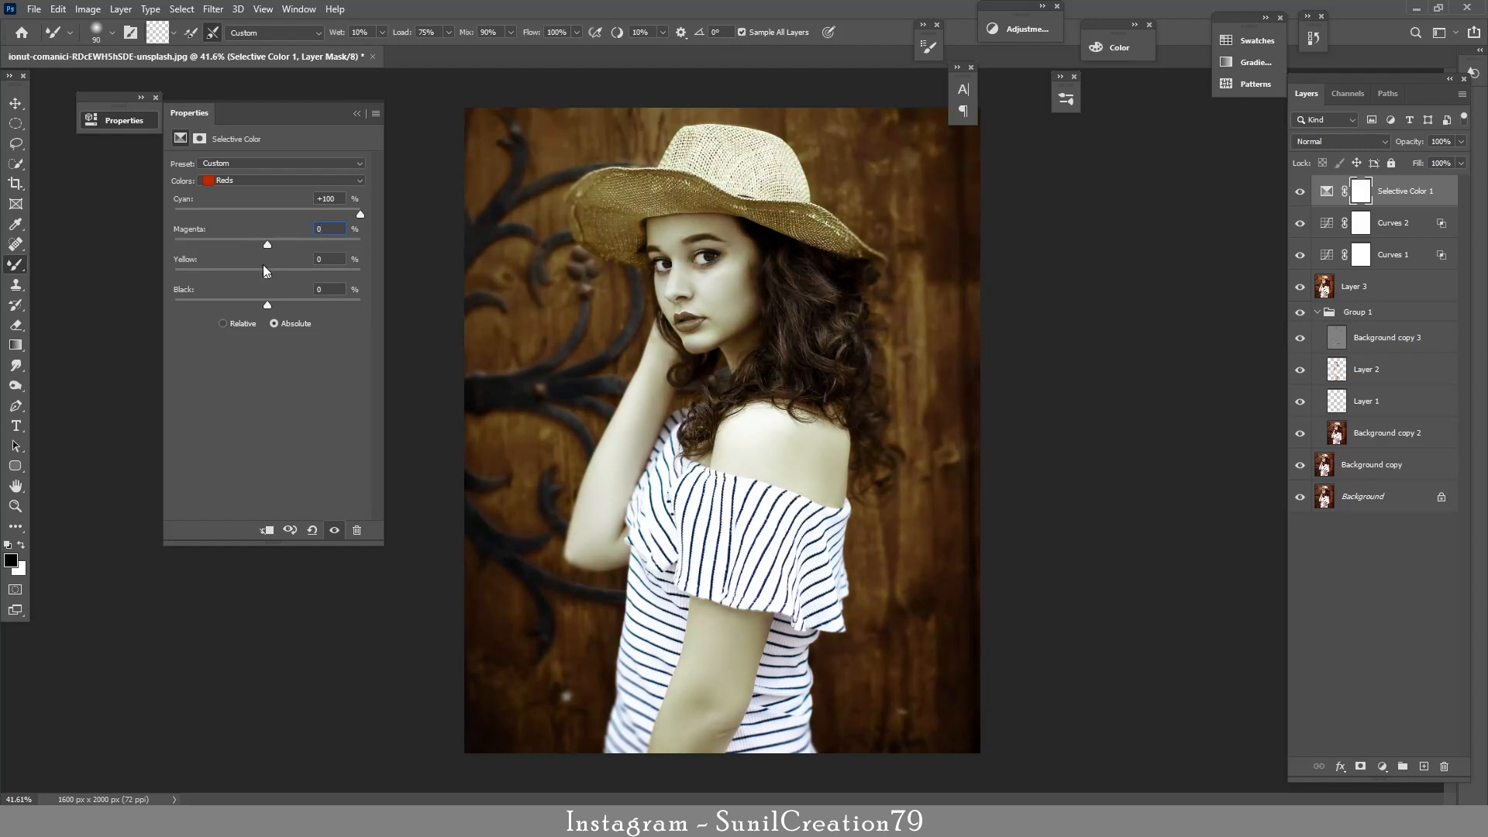
{"action": "left_click", "coordinate": [211, 275]}
{"action": "mouse_move", "coordinate": [267, 305]}
{"action": "left_mouse_down"}
{"action": "mouse_move", "coordinate": [221, 303]}
{"action": "mouse_move", "coordinate": [303, 295]}
{"action": "mouse_move", "coordinate": [199, 300]}
{"action": "mouse_move", "coordinate": [242, 307]}
{"action": "left_mouse_up"}
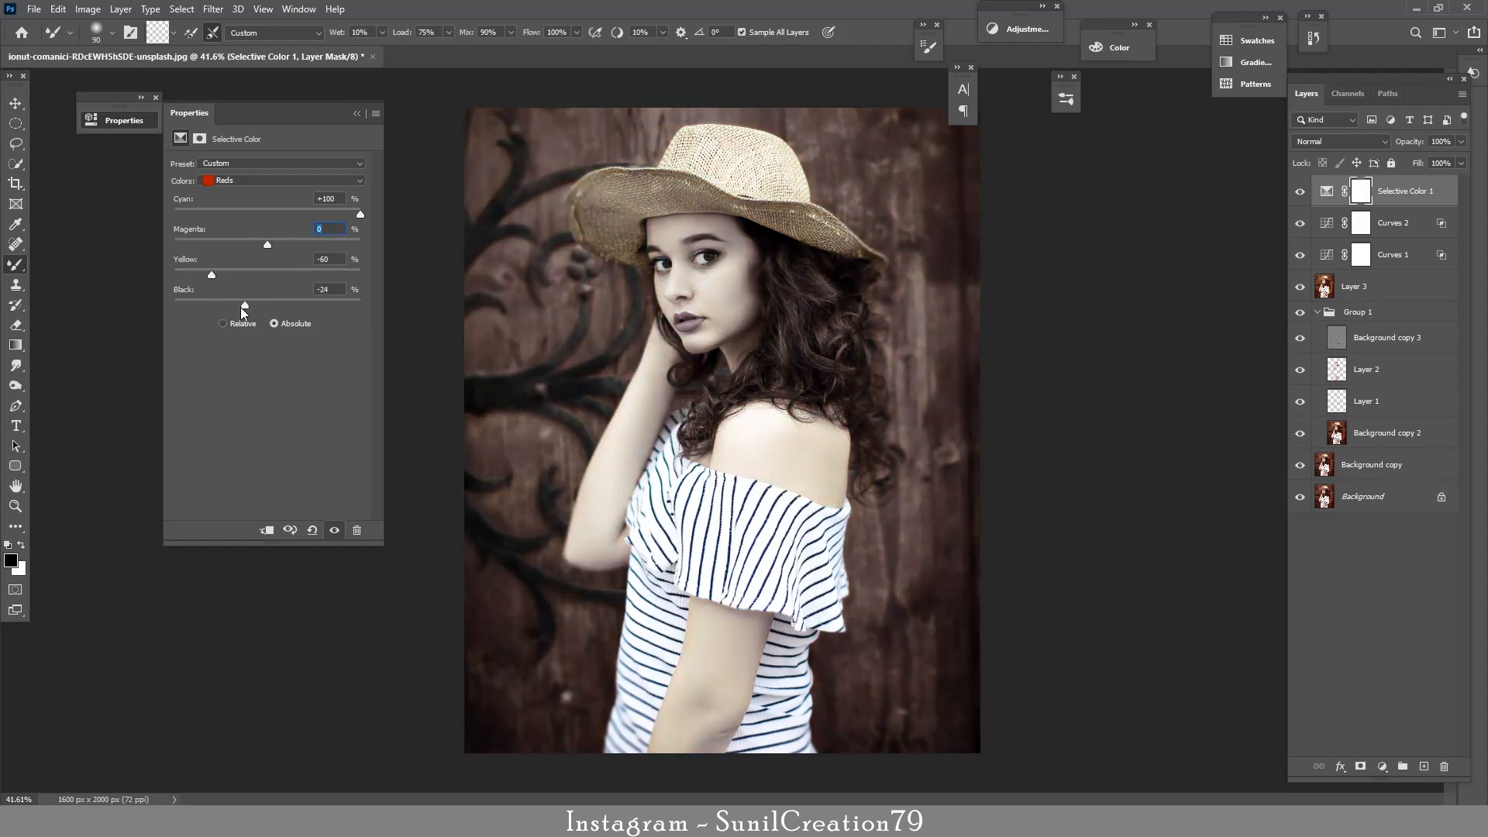
{"action": "left_click", "coordinate": [357, 114]}
Step: Paint black over the woman on the Selective Color 1 mask with a size 250 Brush at 100% flow
{"action": "key", "text": "shift+b"}
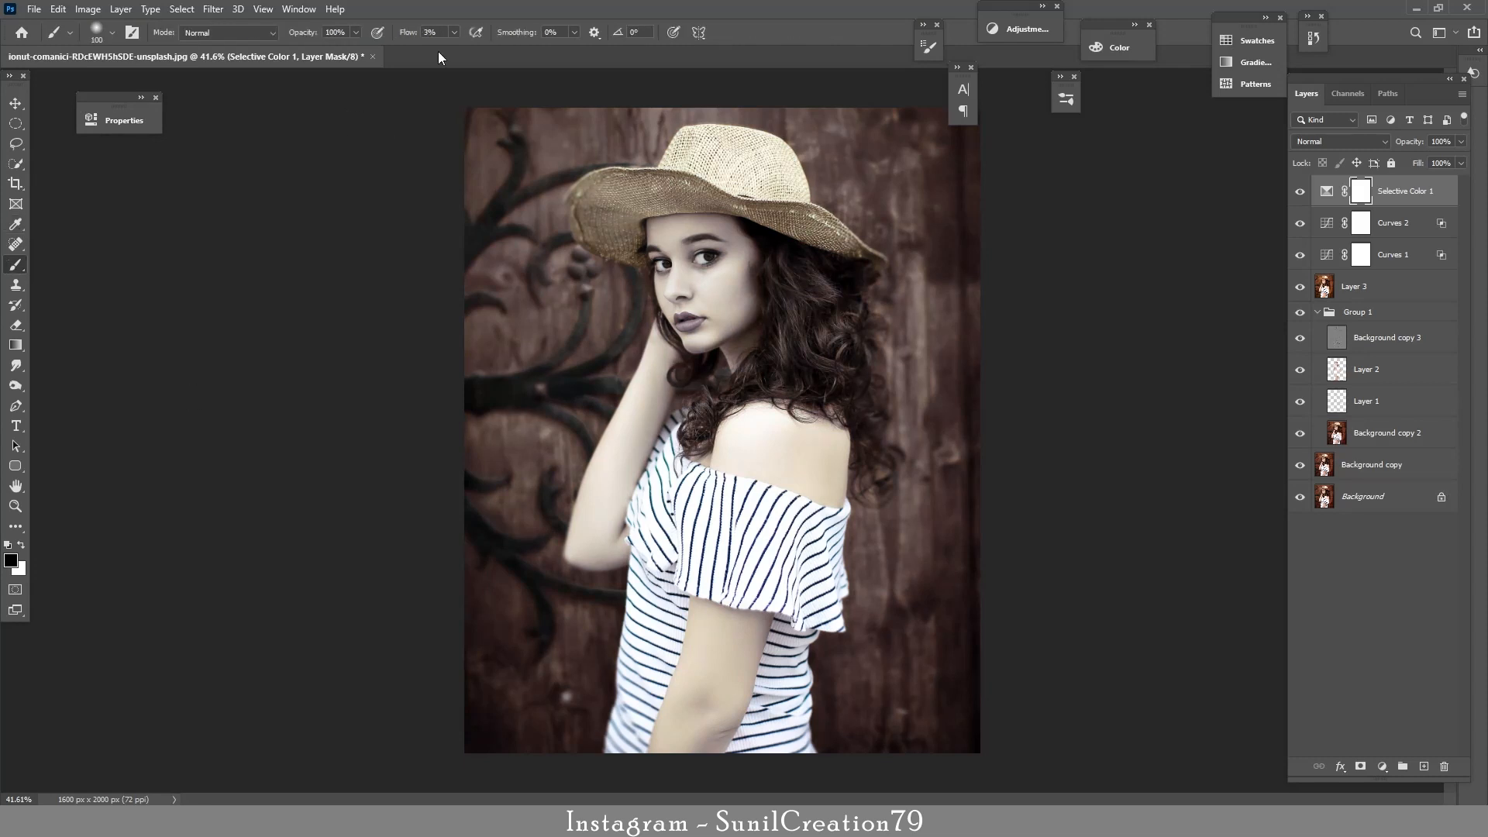
{"action": "key", "text": "bracketright"}
{"action": "left_click", "coordinate": [674, 206]}
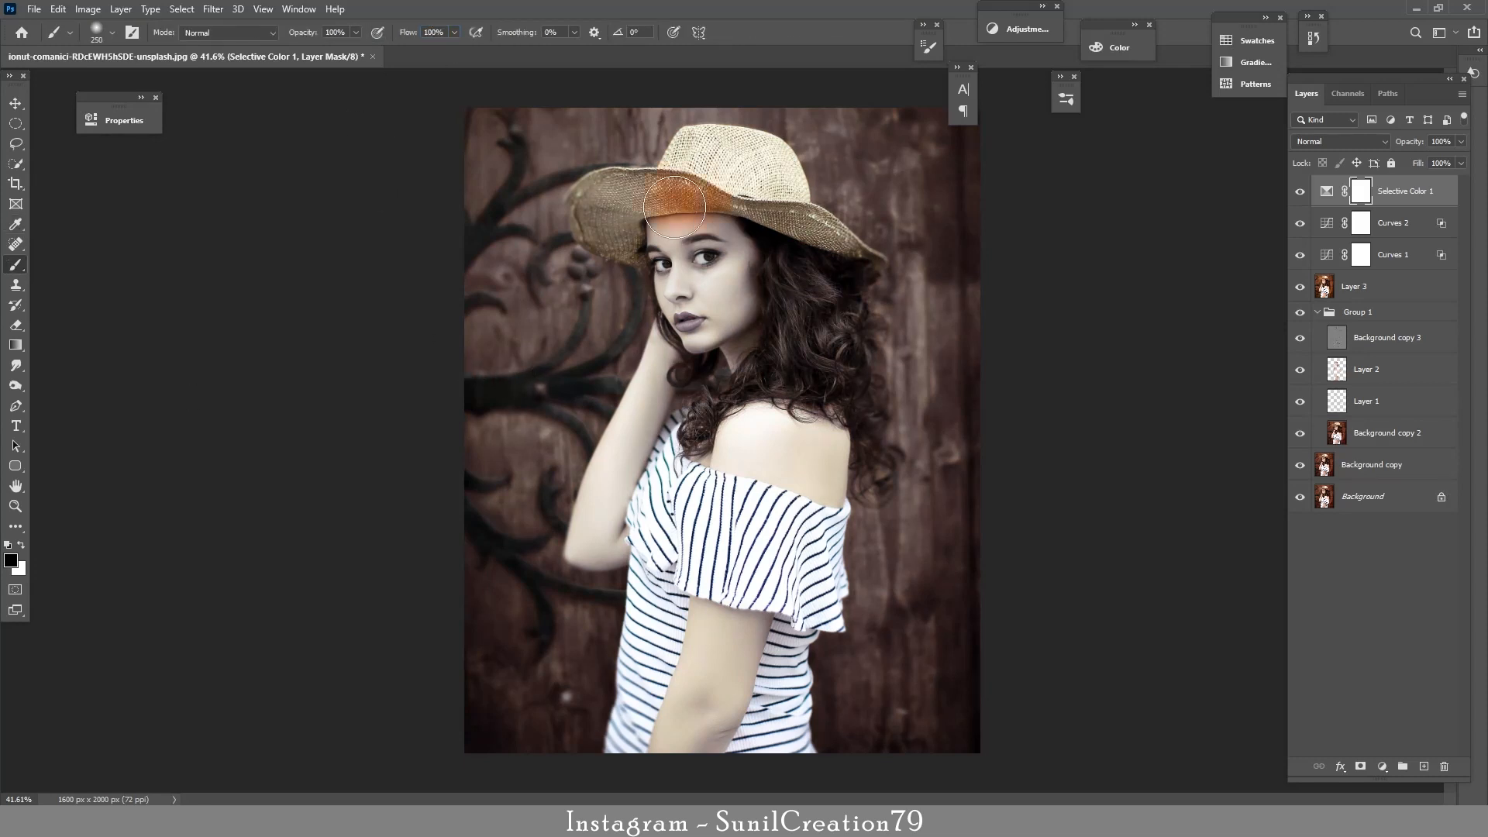
{"action": "mouse_move", "coordinate": [674, 207]}
{"action": "left_mouse_down"}
{"action": "mouse_move", "coordinate": [619, 223]}
{"action": "mouse_move", "coordinate": [715, 305]}
{"action": "mouse_move", "coordinate": [716, 172]}
{"action": "mouse_move", "coordinate": [705, 323]}
{"action": "mouse_move", "coordinate": [782, 517]}
{"action": "mouse_move", "coordinate": [614, 475]}
{"action": "mouse_move", "coordinate": [820, 458]}
{"action": "mouse_move", "coordinate": [806, 674]}
{"action": "left_mouse_up"}
{"action": "left_click_drag", "start_coordinate": [808, 701], "coordinate": [864, 707]}
{"action": "left_click_drag", "start_coordinate": [864, 706], "coordinate": [874, 543]}
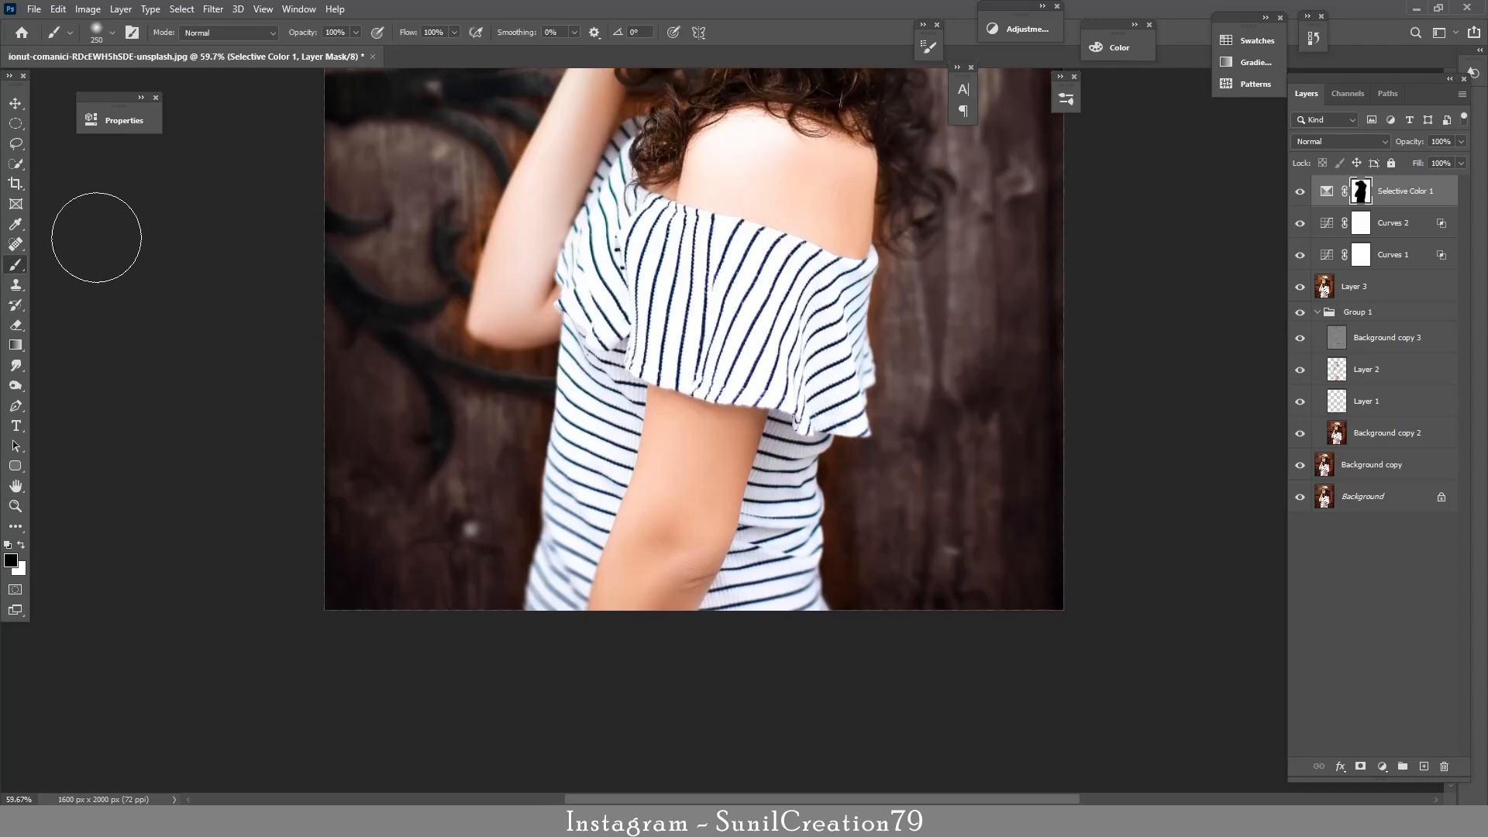
Step: Paint white on the mask with a size 70 brush to restore the background grading beside the sleeve and the long hair
{"action": "left_click", "coordinate": [108, 33]}
{"action": "left_click", "coordinate": [178, 108]}
{"action": "left_click", "coordinate": [276, 261]}
{"action": "left_click", "coordinate": [23, 546]}
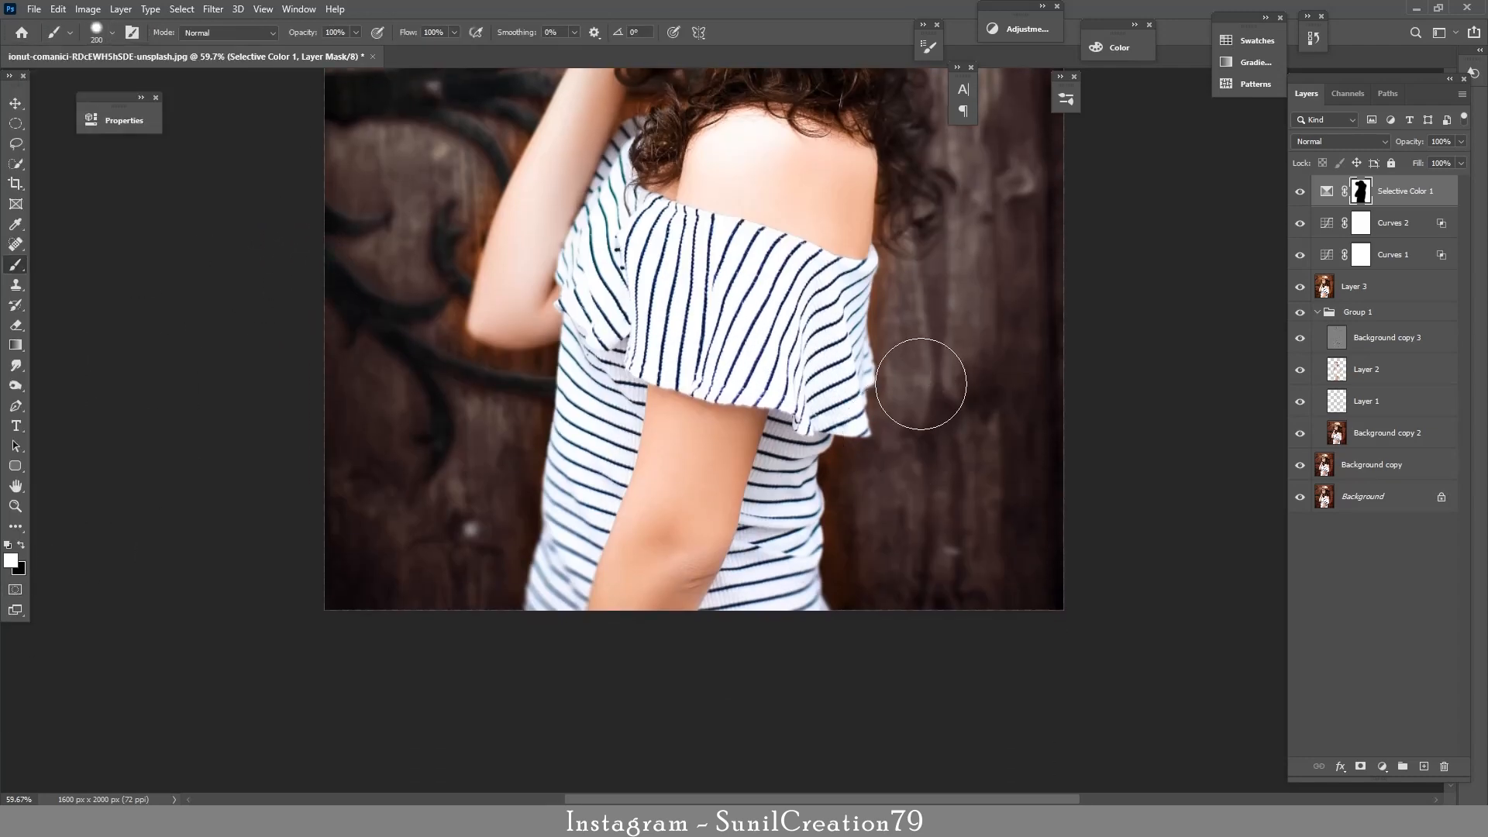
{"action": "key", "text": "["}
{"action": "key", "text": "["}
{"action": "key", "text": "["}
{"action": "key", "text": "["}
{"action": "key", "text": "["}
{"action": "key", "text": "["}
{"action": "key", "text": "["}
{"action": "key", "text": "["}
{"action": "left_click_drag", "start_coordinate": [900, 241], "coordinate": [921, 476]}
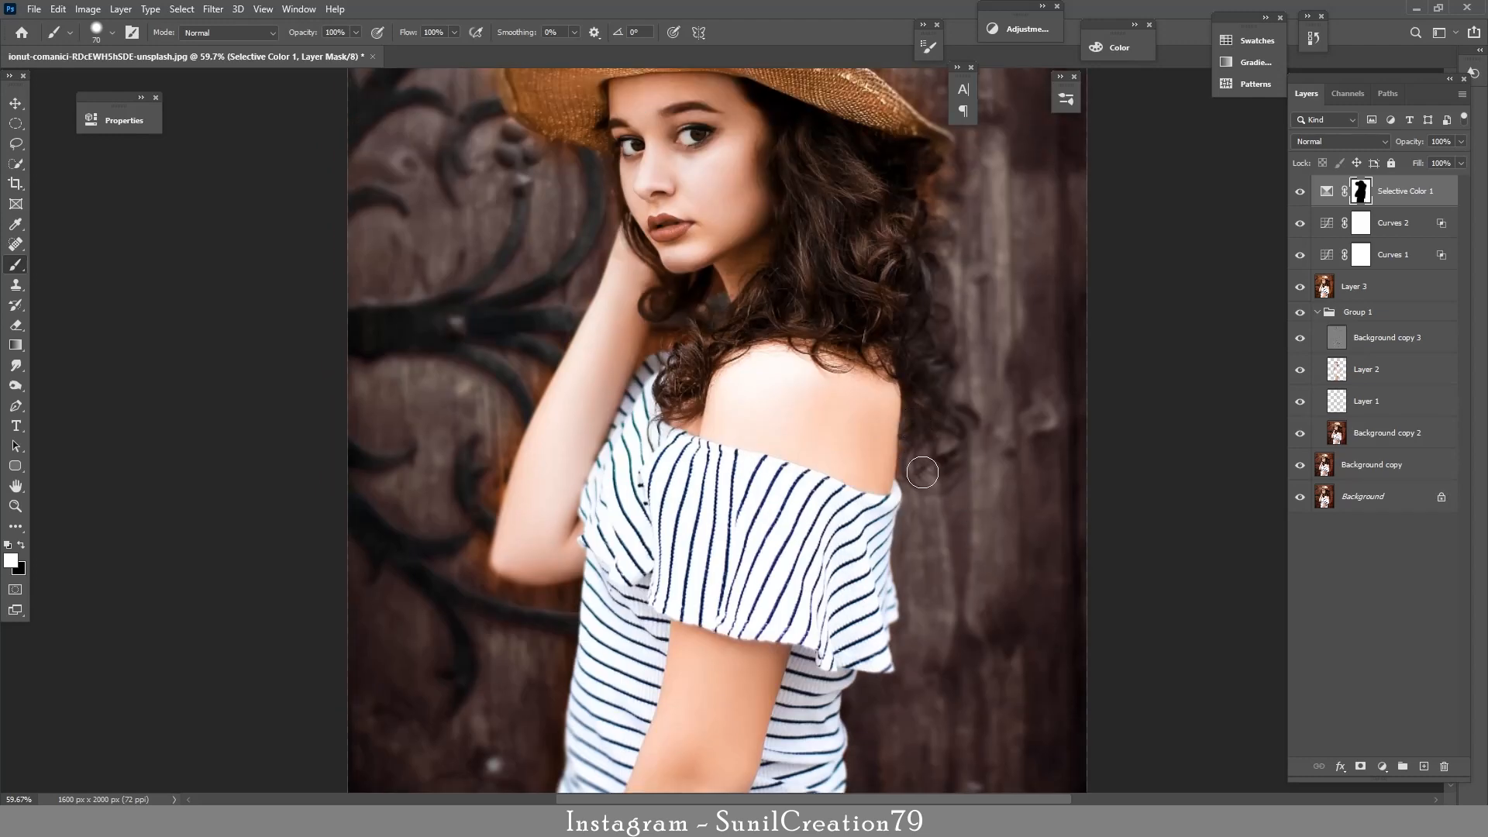
{"action": "left_click_drag", "start_coordinate": [947, 236], "coordinate": [981, 441]}
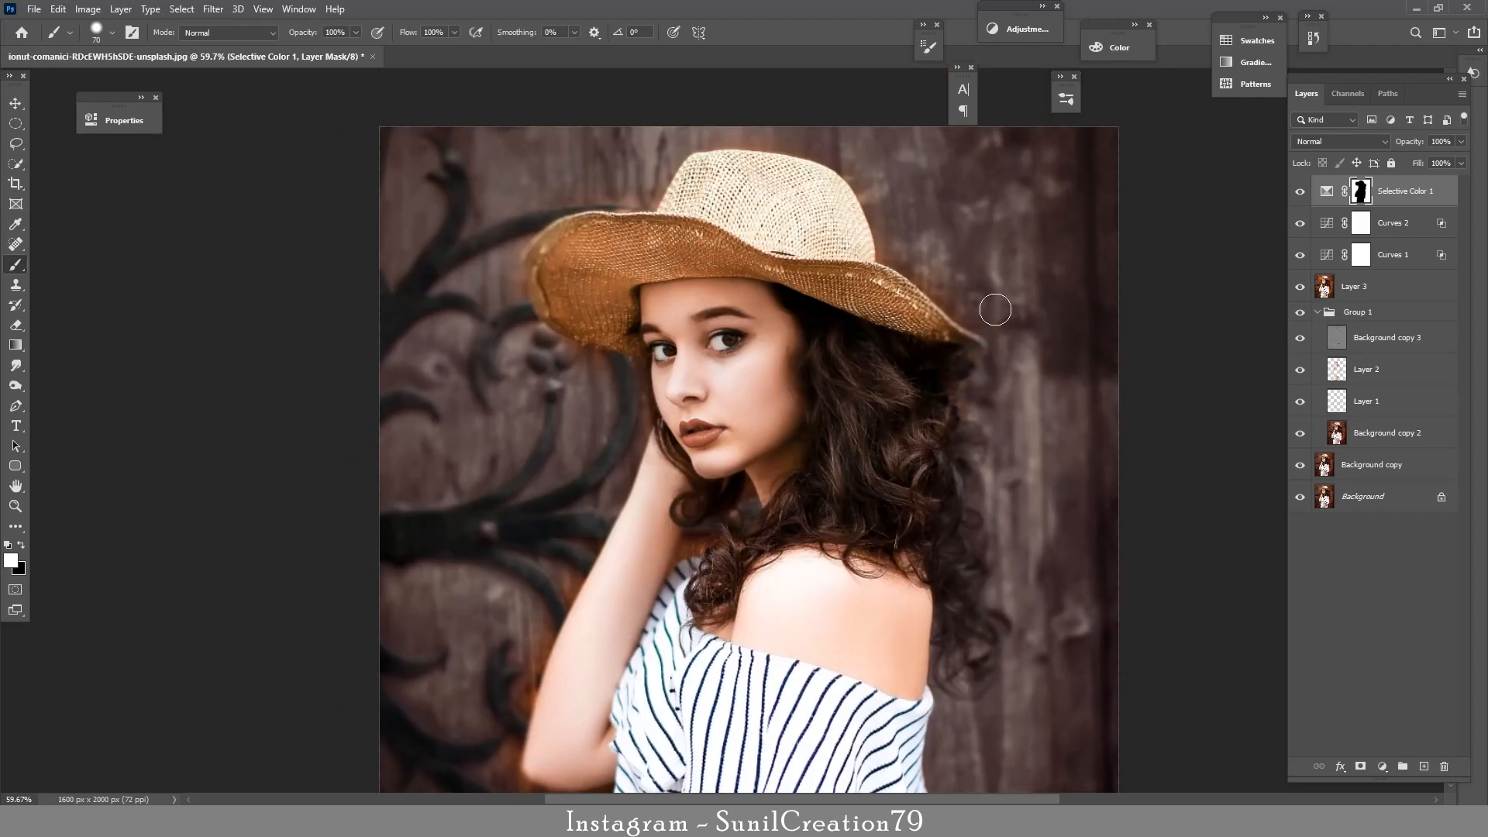
Step: Refine the mask in white along the hat's crown and brim with a brush of size 50 to 60
{"action": "key", "text": "bracketleft"}
{"action": "key", "text": "bracketleft"}
{"action": "key", "text": "bracketleft"}
{"action": "left_click_drag", "start_coordinate": [887, 248], "coordinate": [960, 385]}
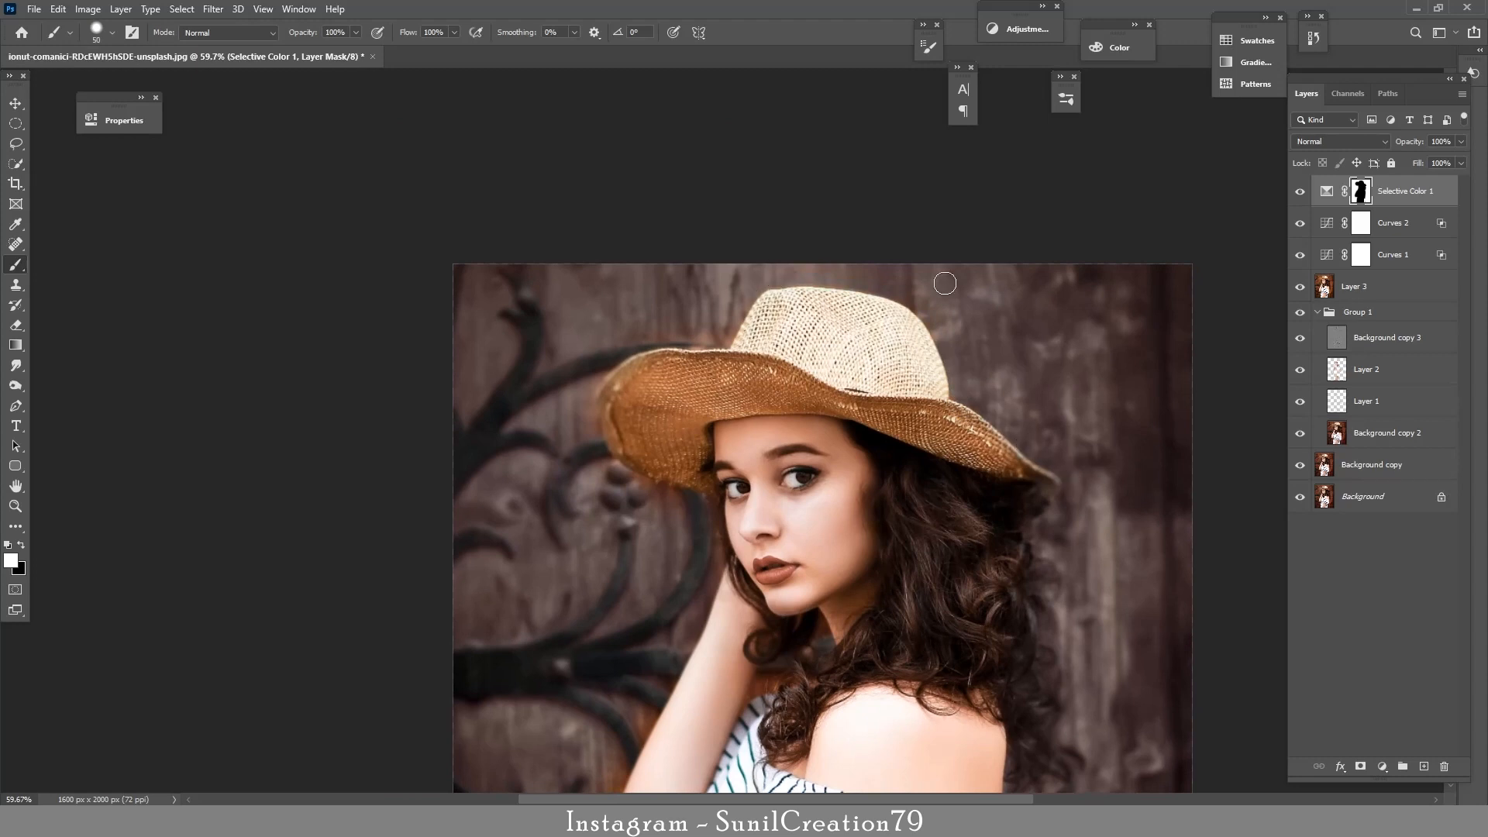
{"action": "key", "text": "bracketright"}
{"action": "key", "text": "bracketright"}
{"action": "key", "text": "bracketright"}
{"action": "left_click_drag", "start_coordinate": [716, 306], "coordinate": [723, 212]}
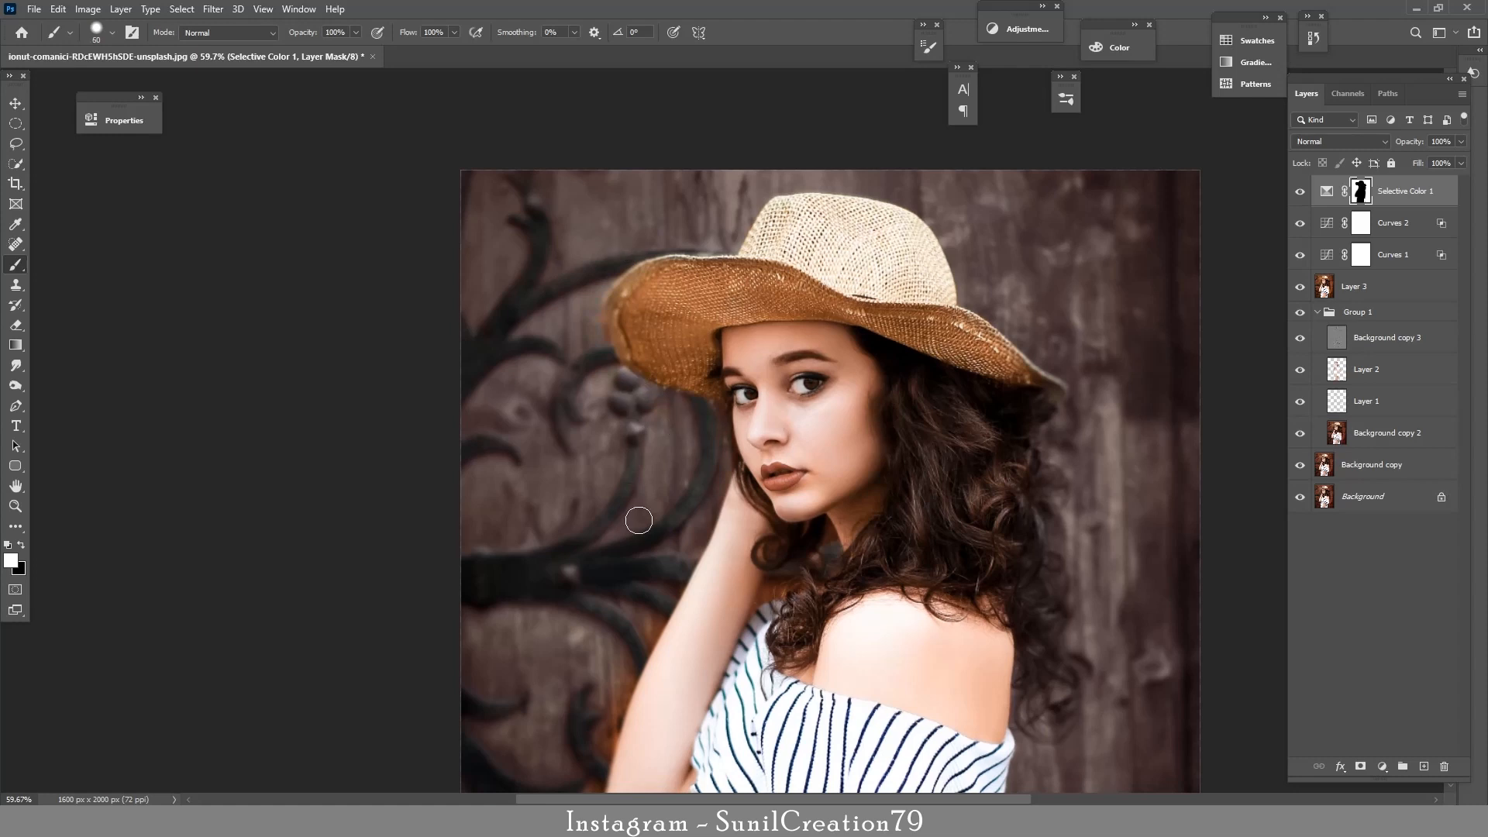
Step: Enlarge the brush to 90 and restore the mask over the door beside the raised arm
{"action": "key", "text": "bracketright"}
{"action": "key", "text": "bracketright"}
{"action": "key", "text": "bracketright"}
{"action": "key", "text": "bracketright"}
{"action": "left_click_drag", "start_coordinate": [641, 588], "coordinate": [709, 372]}
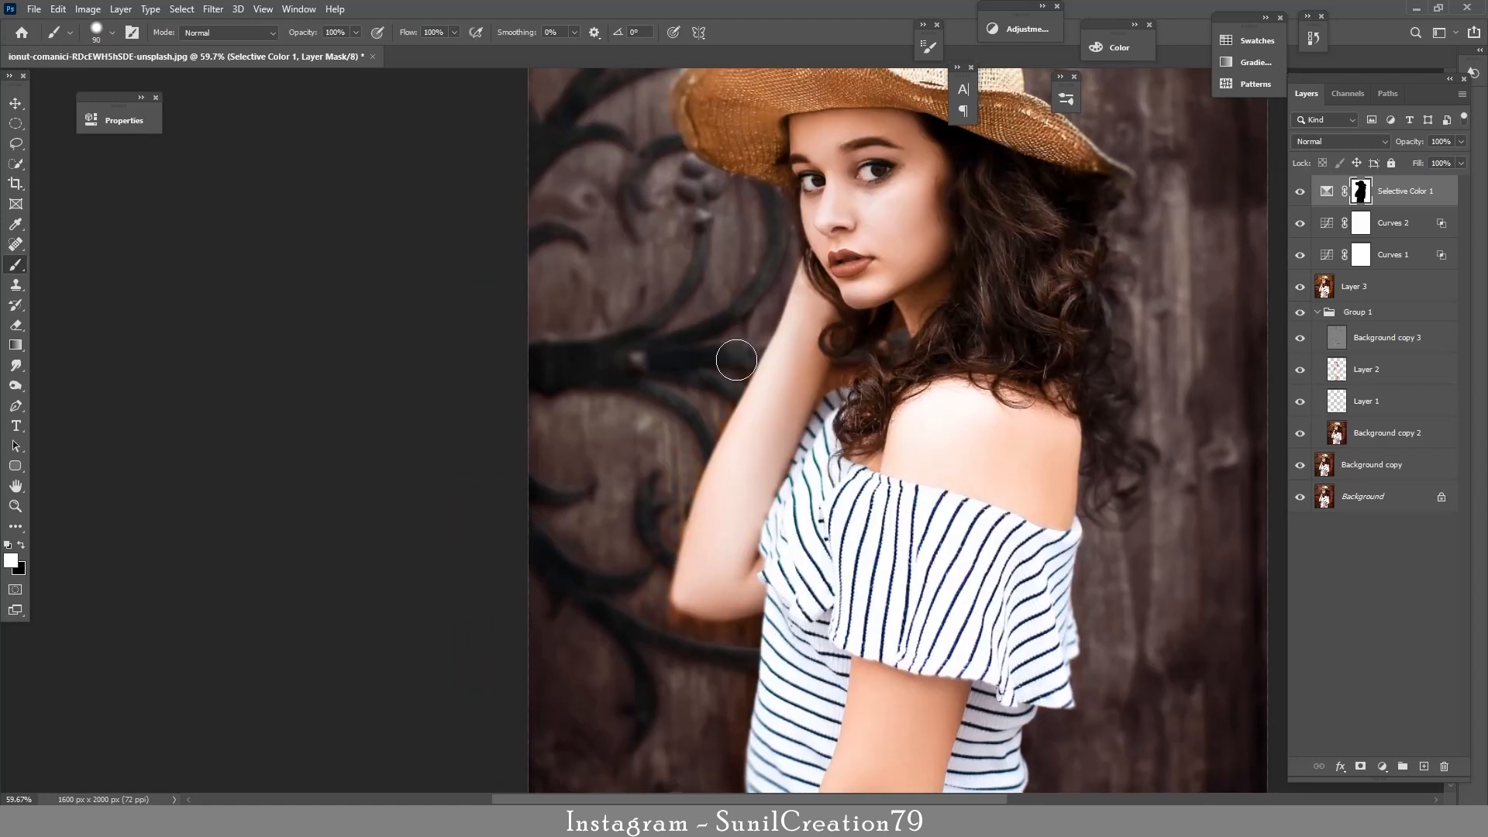
Step: Clean up the mask edges around the raised arm, the torso and the hat brim with smaller brushes, and compare the grading off and on
{"action": "key", "text": "bracketleft"}
{"action": "key", "text": "bracketleft"}
{"action": "key", "text": "bracketleft"}
{"action": "key", "text": "bracketleft"}
{"action": "scroll", "coordinate": [681, 633], "scroll_direction": "down", "scroll_amount": 3}
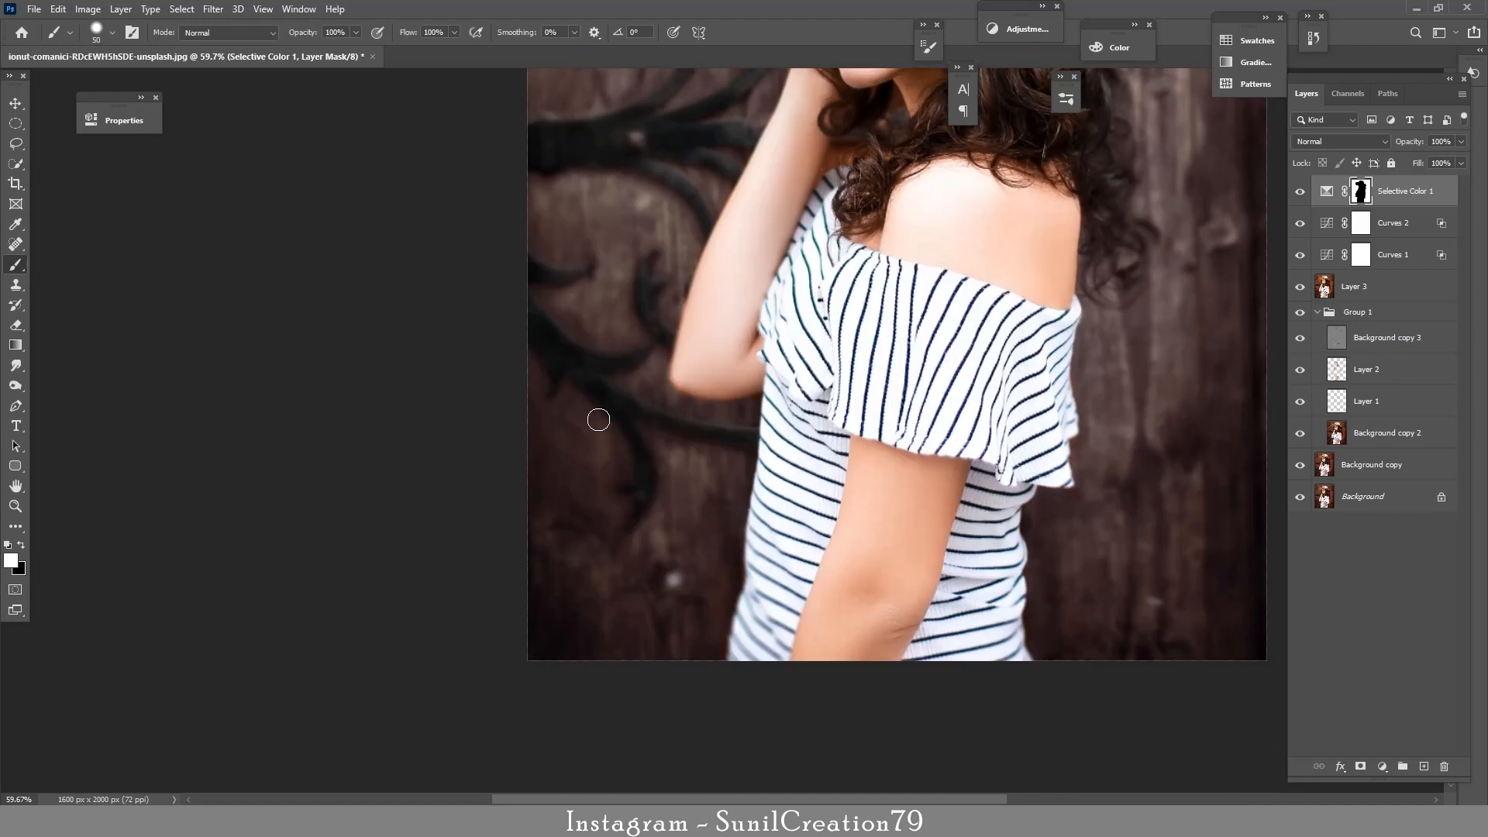
{"action": "scroll", "coordinate": [598, 419], "scroll_direction": "up", "scroll_amount": 4}
{"action": "scroll", "coordinate": [598, 419], "scroll_direction": "right", "scroll_amount": 1}
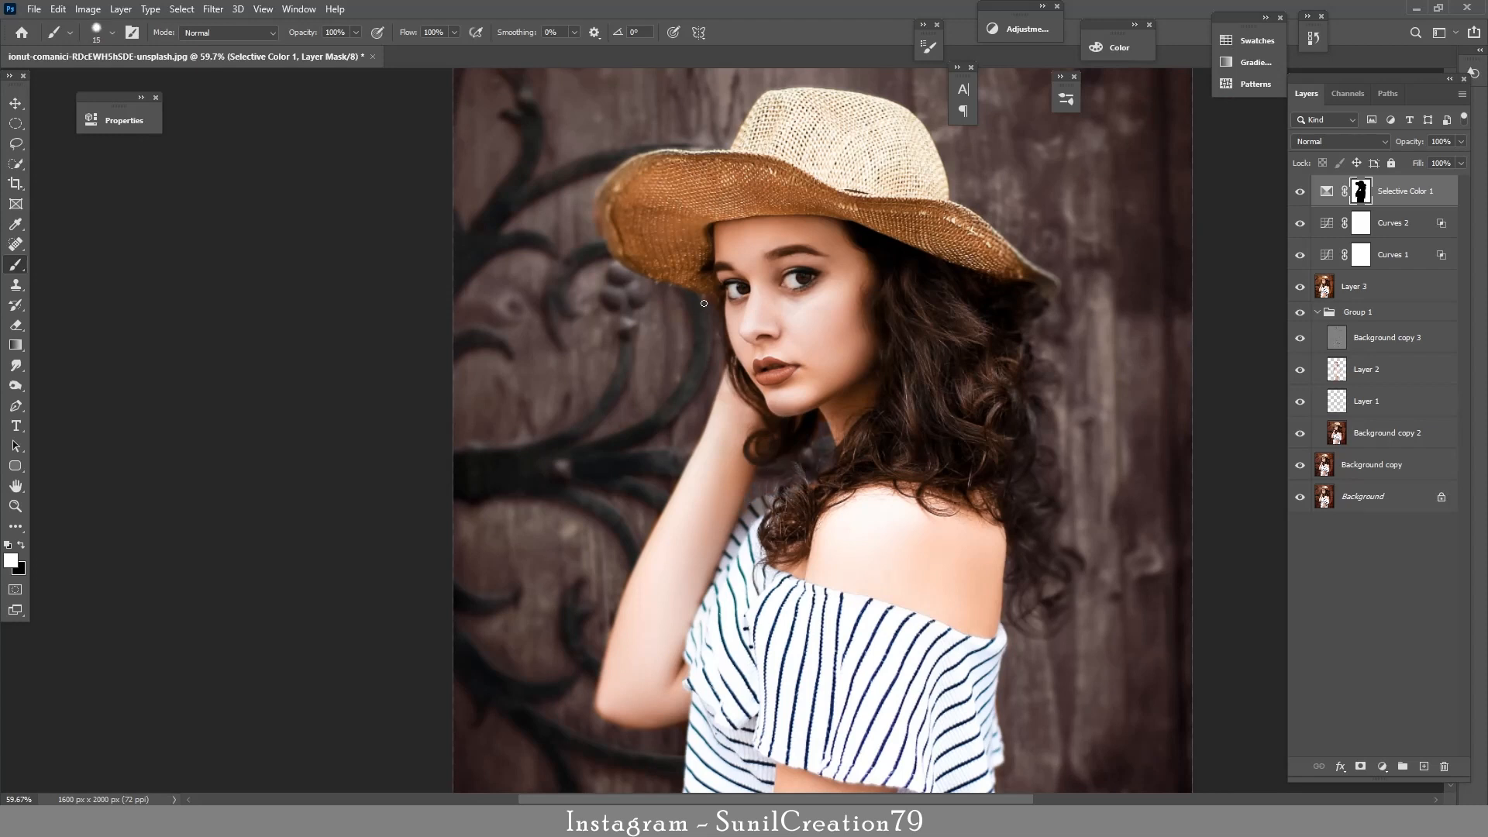
{"action": "key", "text": "bracketright"}
{"action": "key", "text": "z"}
{"action": "left_click_drag", "start_coordinate": [682, 312], "coordinate": [589, 332]}
{"action": "left_click", "coordinate": [1299, 194]}
{"action": "left_click", "coordinate": [1299, 194]}
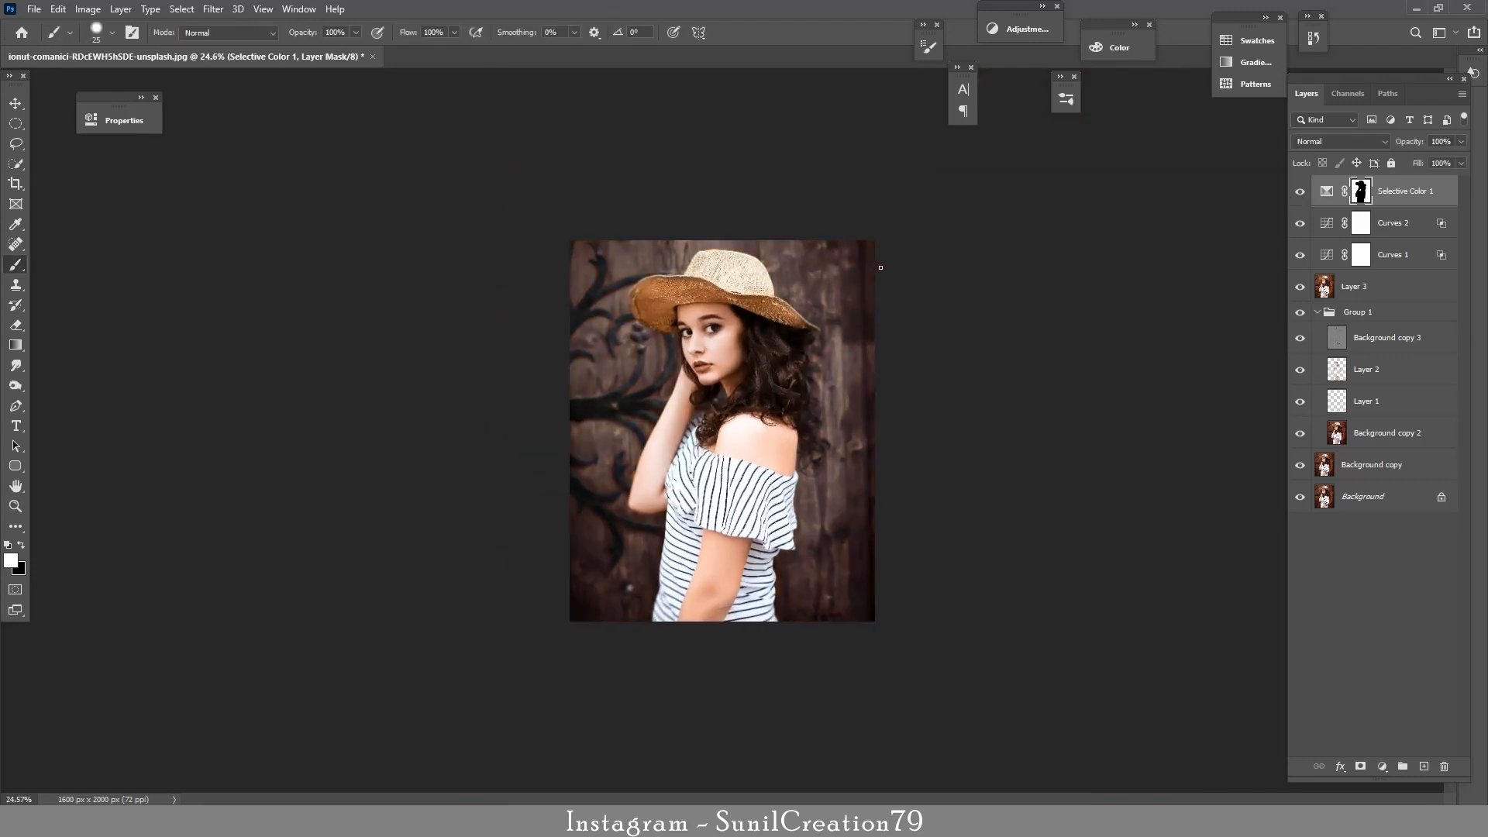
Step: Add a Curves adjustment directly above Layer 3 with the black point at input 5, output 0, and reselect Selective Color 1
{"action": "key", "text": "z"}
{"action": "left_click_drag", "start_coordinate": [881, 268], "coordinate": [950, 318]}
{"action": "left_click", "coordinate": [1373, 293]}
{"action": "left_click", "coordinate": [1382, 766]}
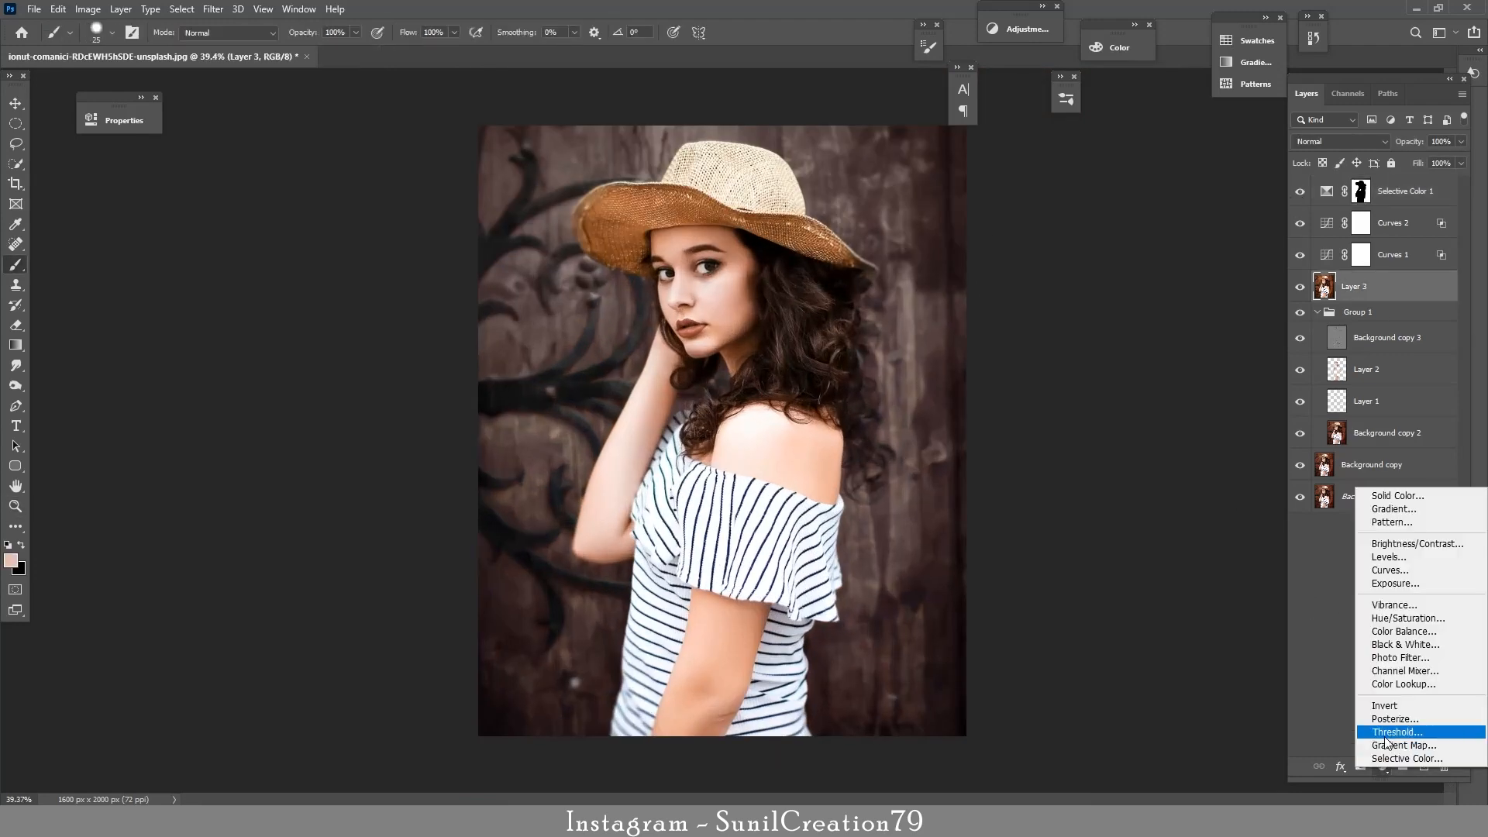
{"action": "left_click", "coordinate": [1388, 583]}
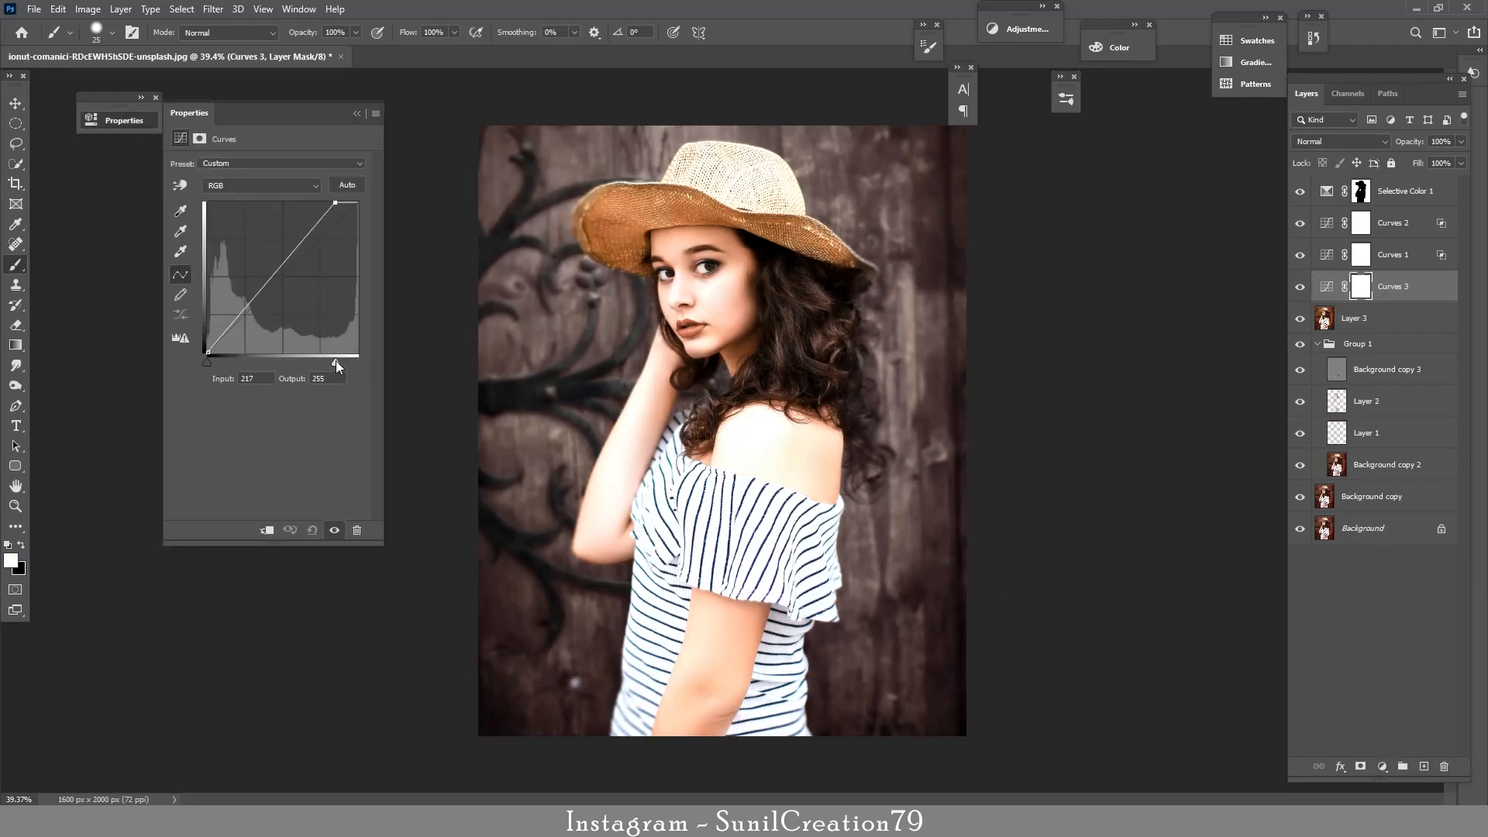
{"action": "left_click_drag", "start_coordinate": [207, 362], "coordinate": [216, 364]}
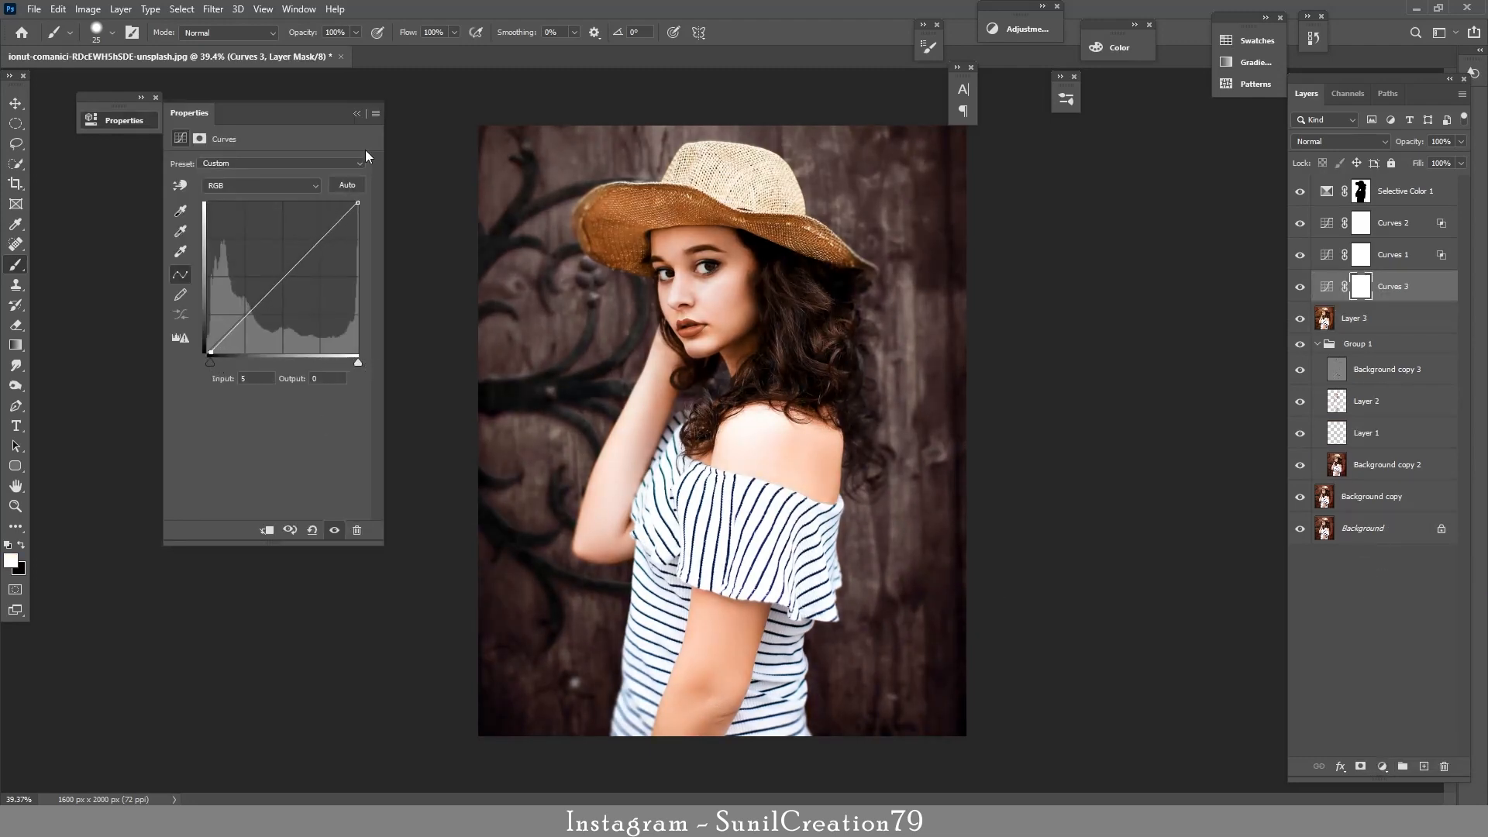
{"action": "left_click", "coordinate": [357, 113]}
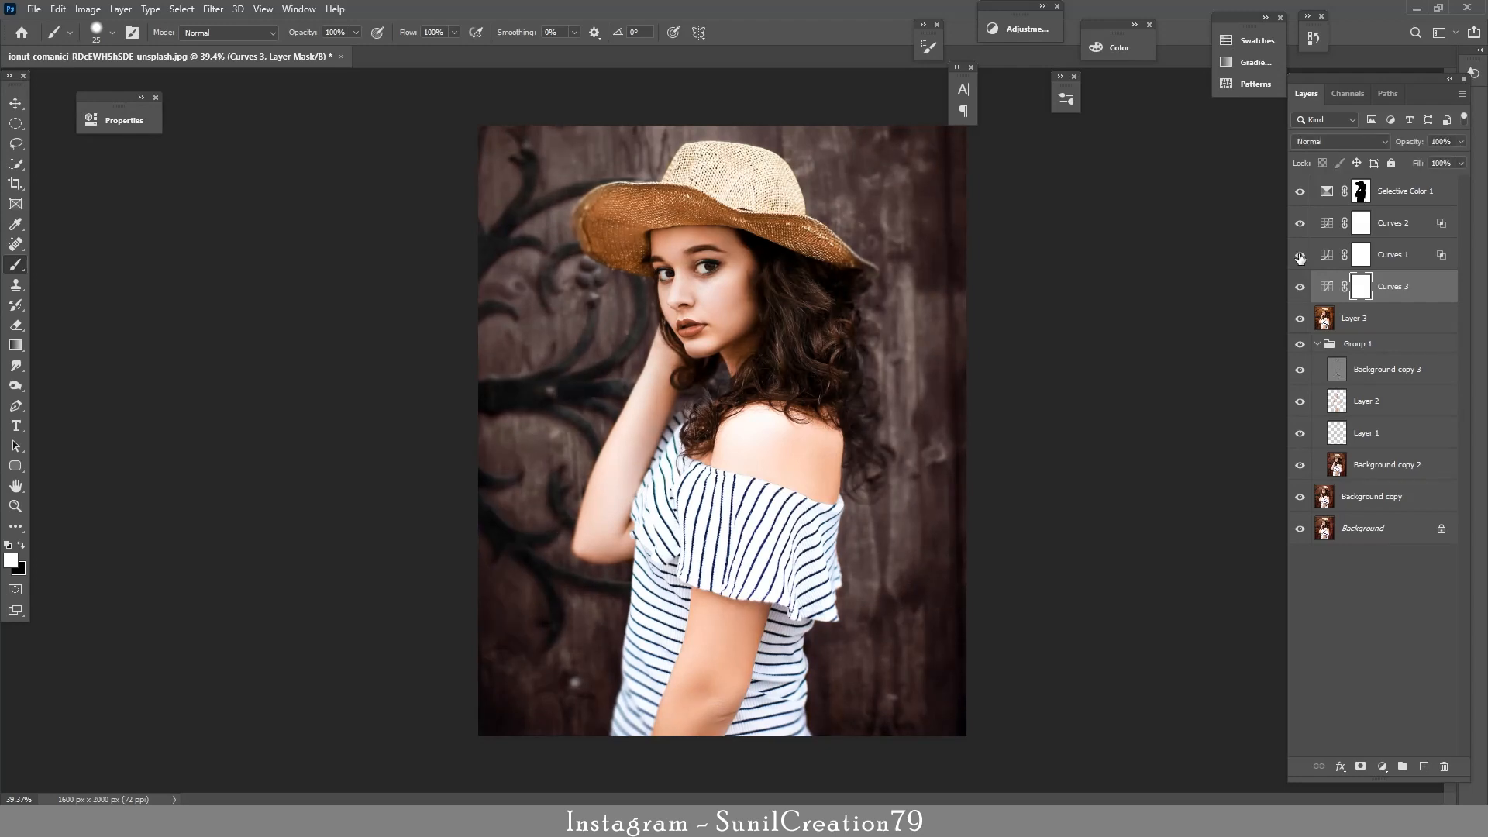
{"action": "left_click", "coordinate": [1395, 186]}
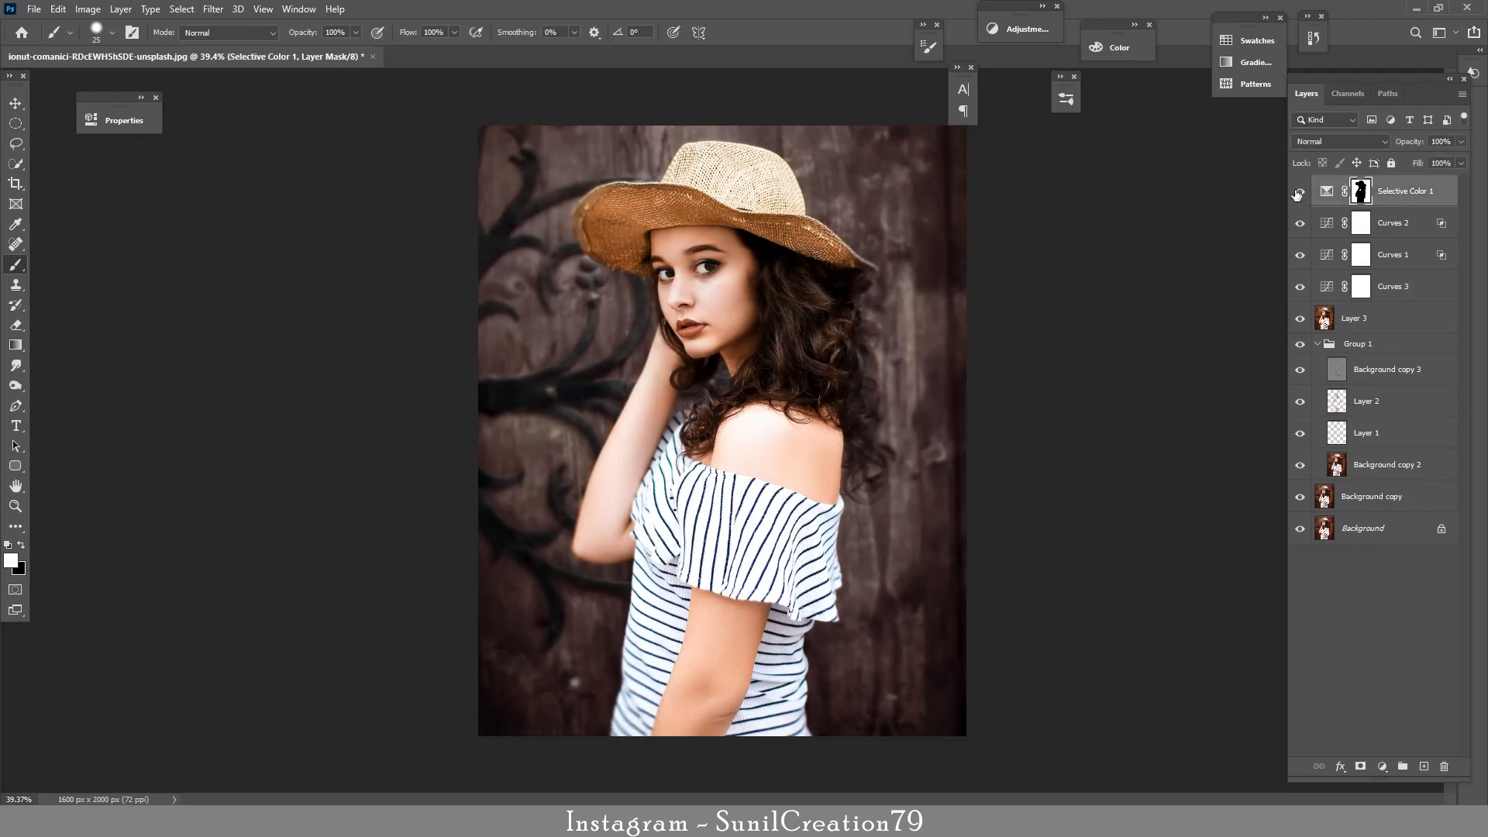